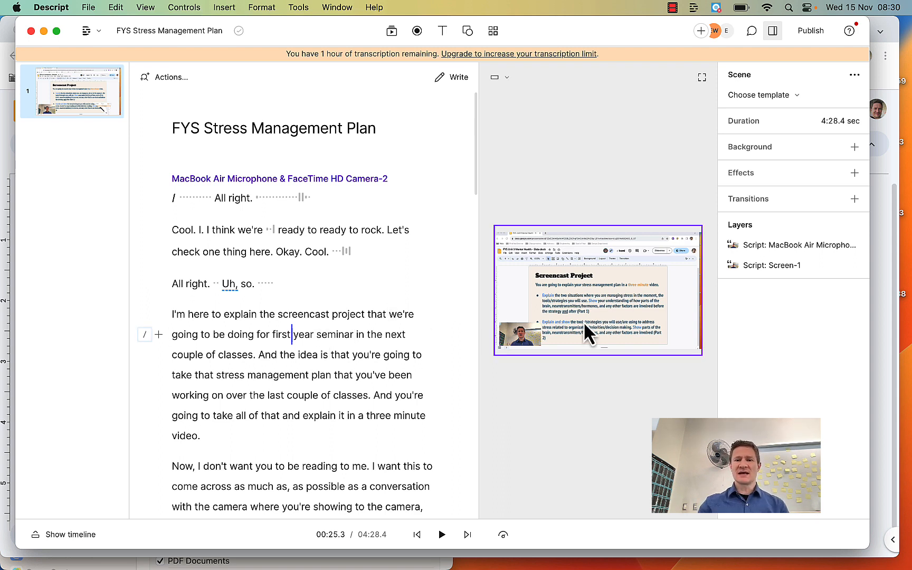
# Shrink the webcam layer in the lower corner of the preview canvas.
pyautogui.click(529, 331)
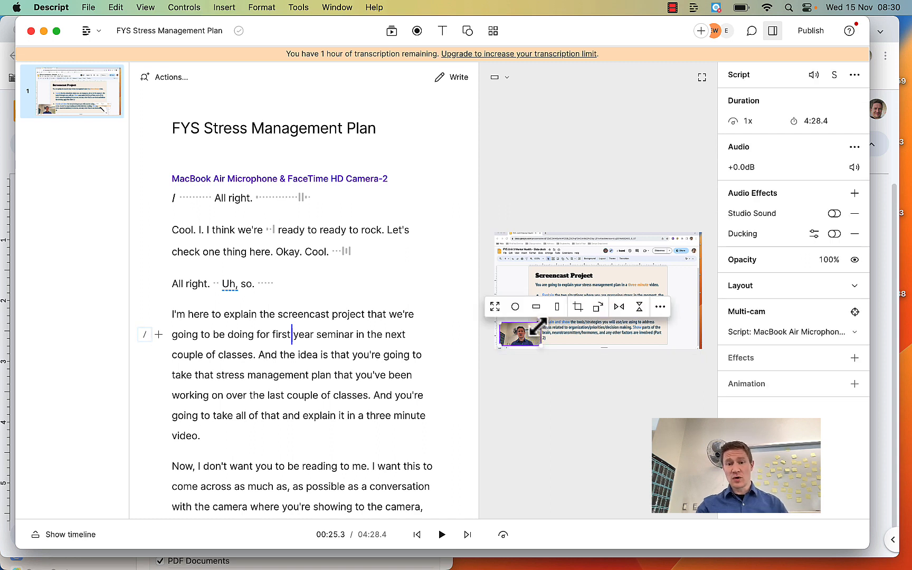
pyautogui.moveTo(539, 327)
pyautogui.mouseDown()
pyautogui.moveTo(608, 287)
pyautogui.moveTo(531, 309)
pyautogui.mouseUp()
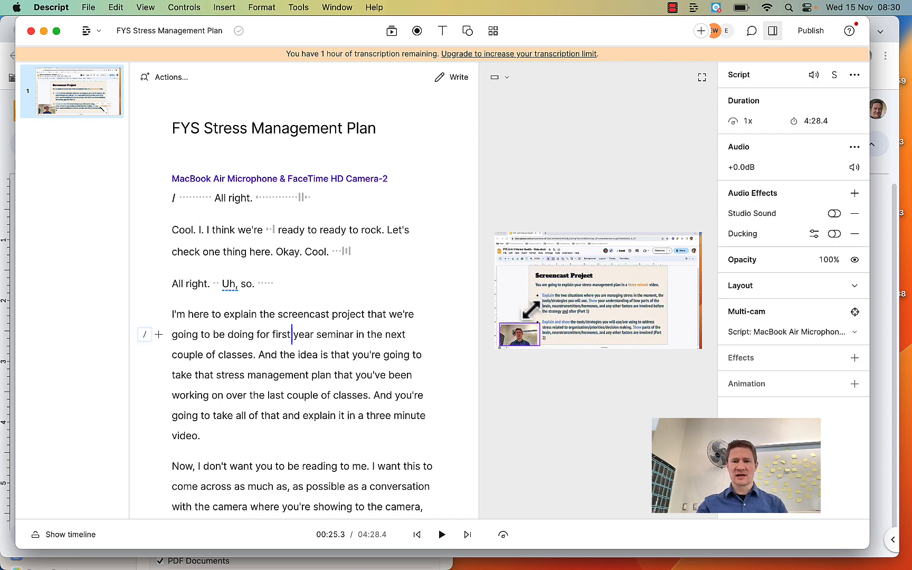
pyautogui.click(337, 335)
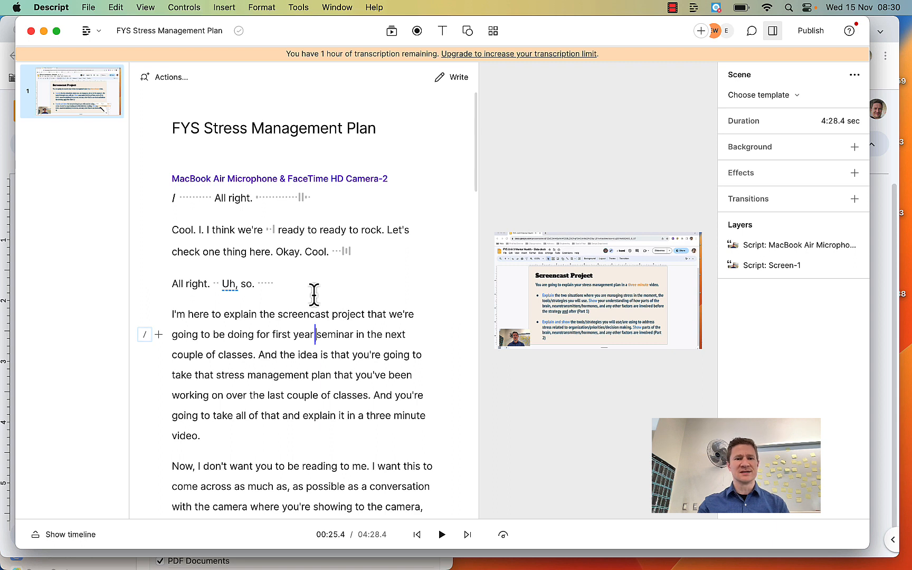
# Delete the opening chatter from the first "All right." through "Uh, so." in the script and play back the new start.
pyautogui.click(181, 199)
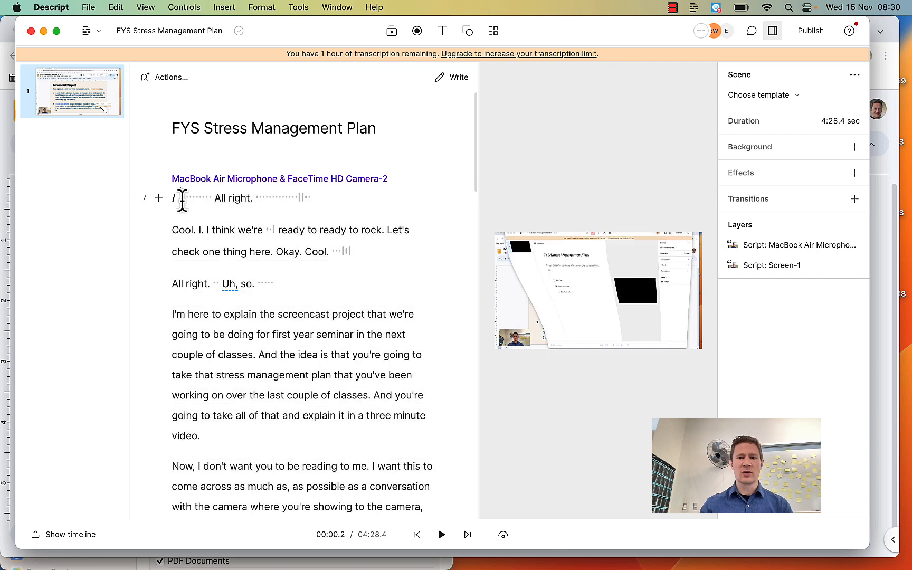
pyautogui.press('space')
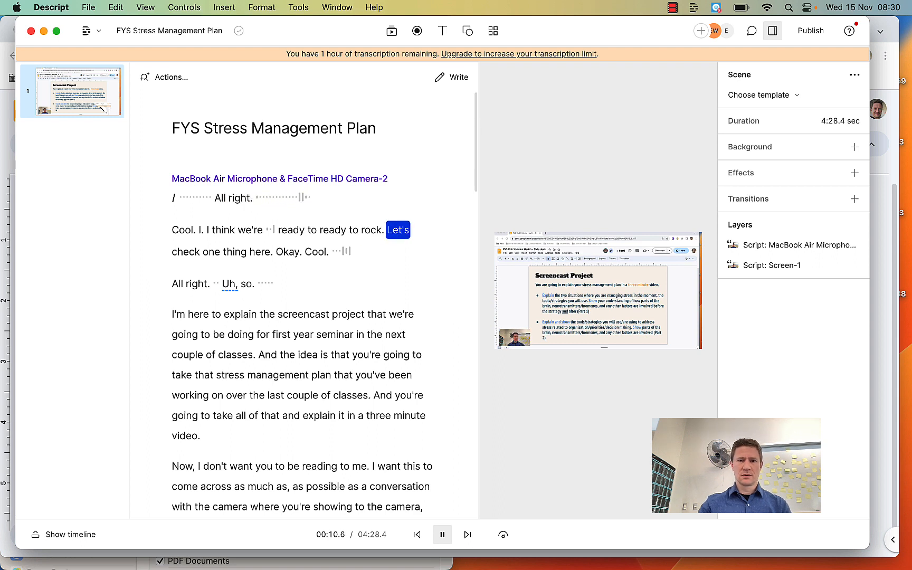
pyautogui.press('space')
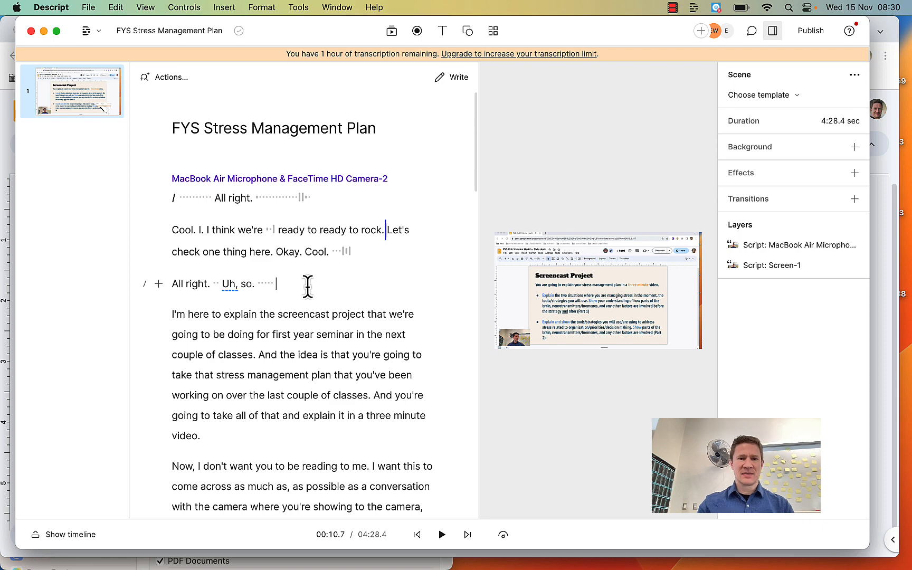
pyautogui.moveTo(311, 286); pyautogui.dragTo(187, 199)
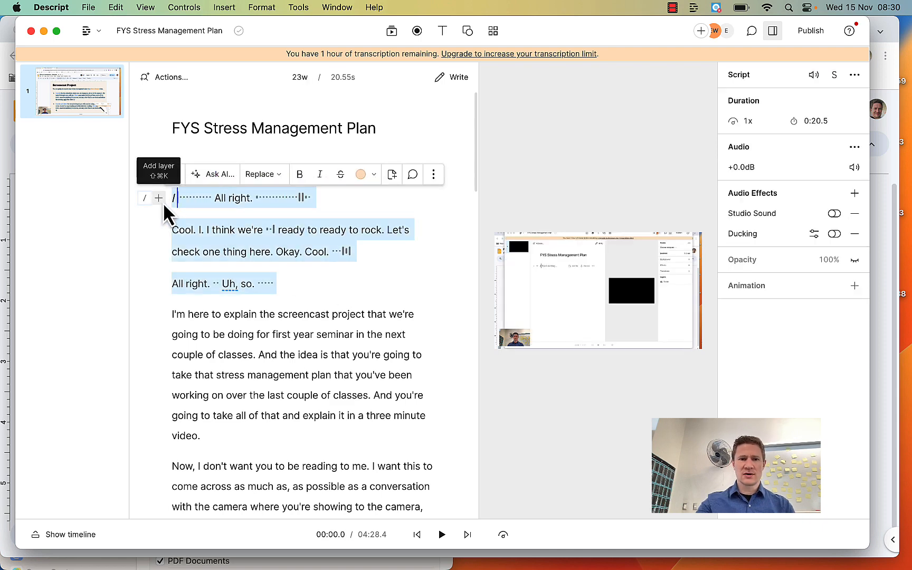
pyautogui.press('BackSpace')
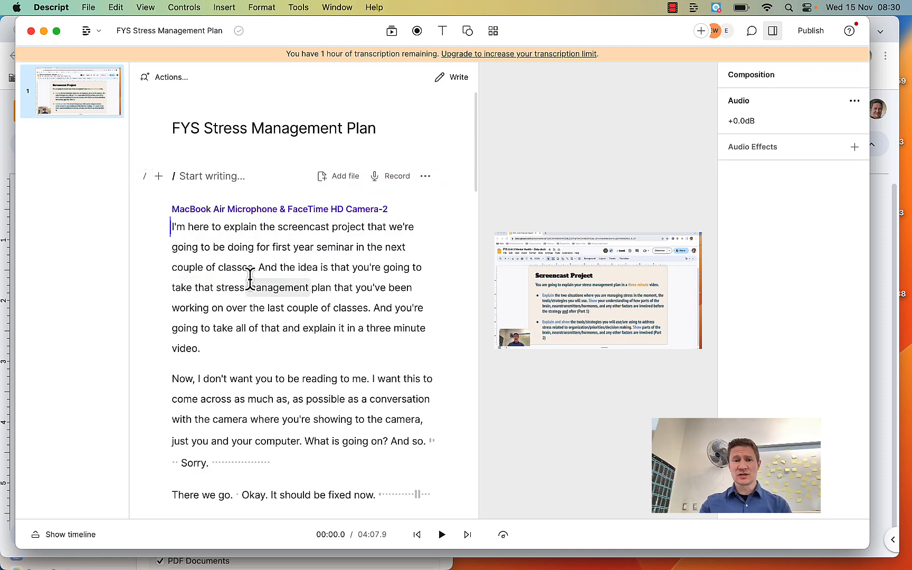
pyautogui.press('space')
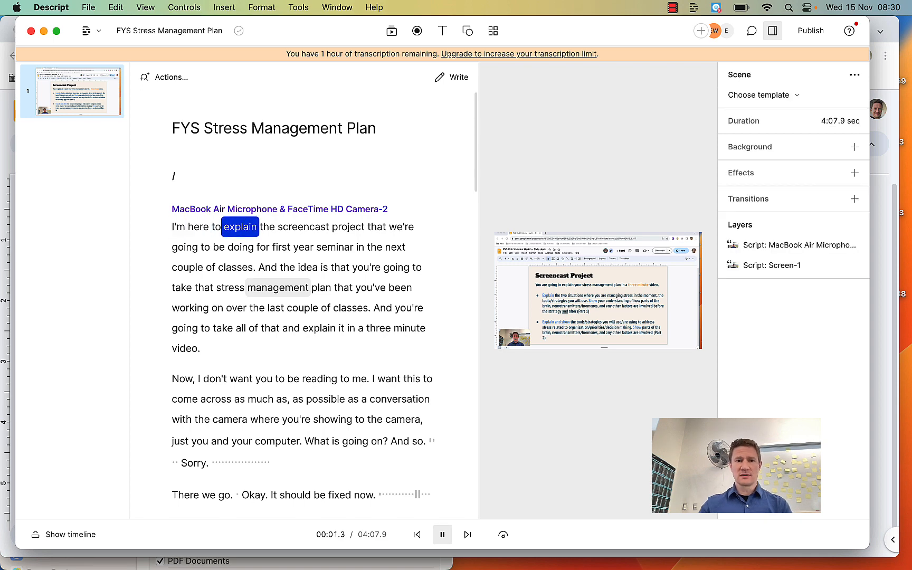
pyautogui.press('space')
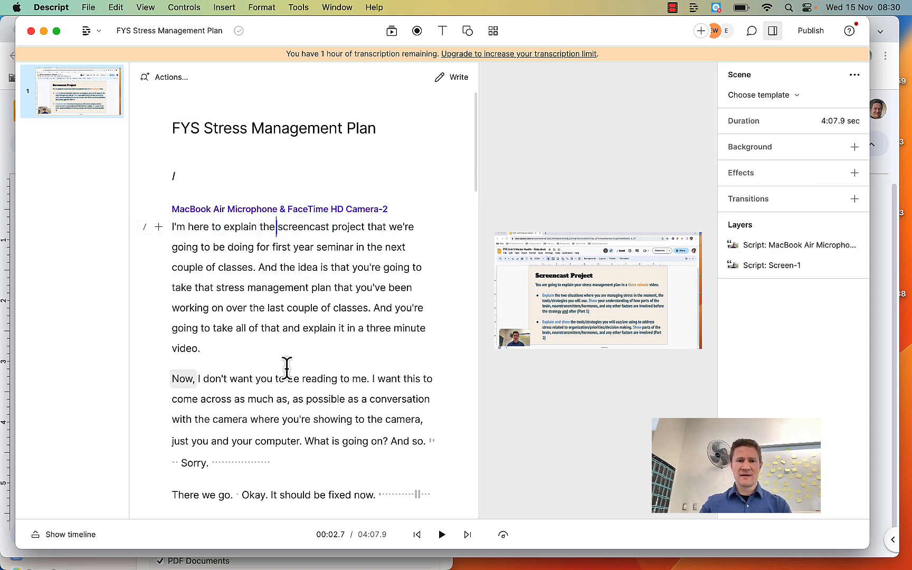
# Delete the script passage from "What is going on?" through the "Uh," after "The video." and play back the cut.
pyautogui.scroll(-5, 323, 354)
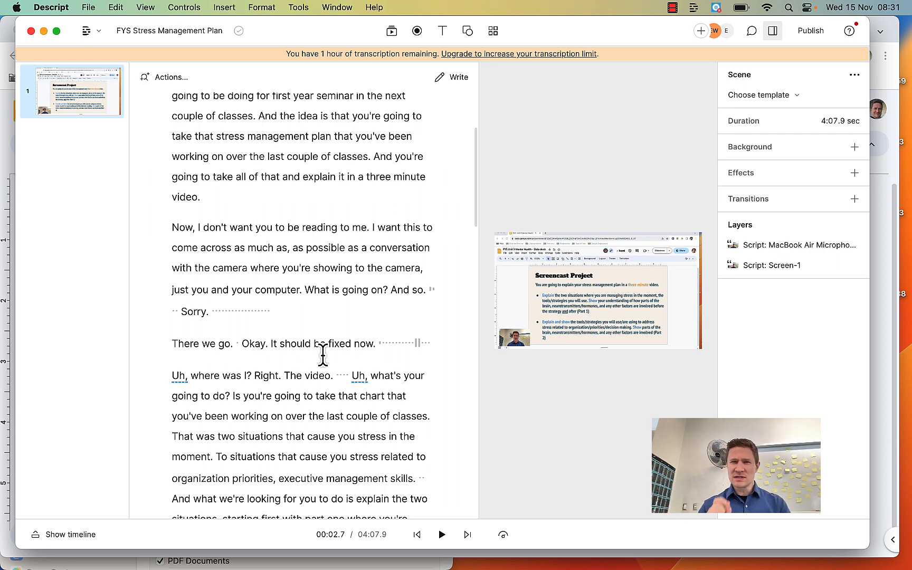
pyautogui.click(288, 201)
pyautogui.scroll(3, 309, 198)
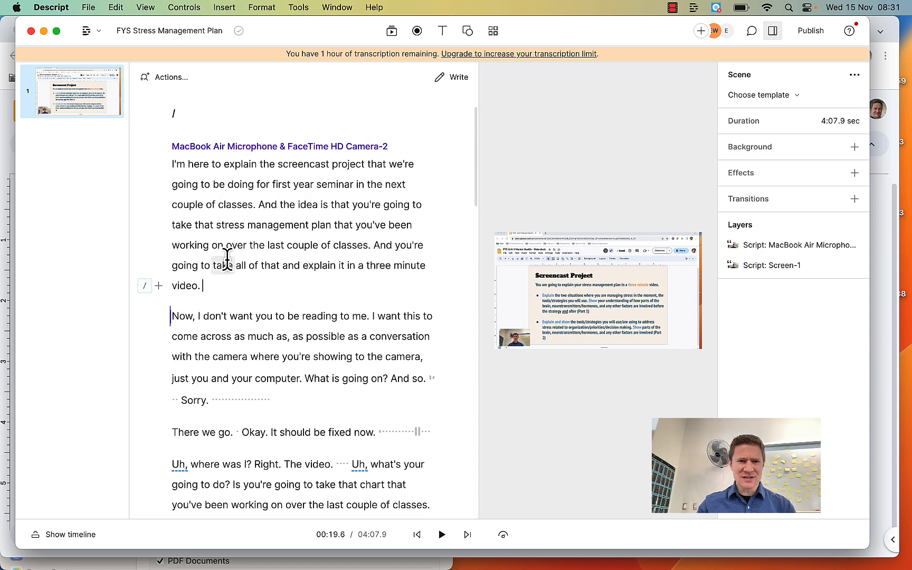
pyautogui.scroll(-3, 312, 289)
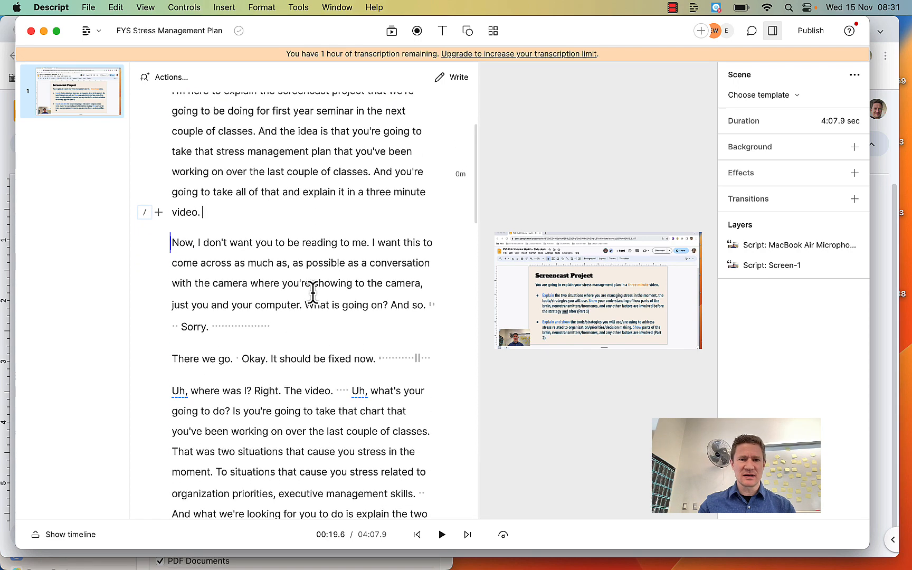
pyautogui.click(299, 306)
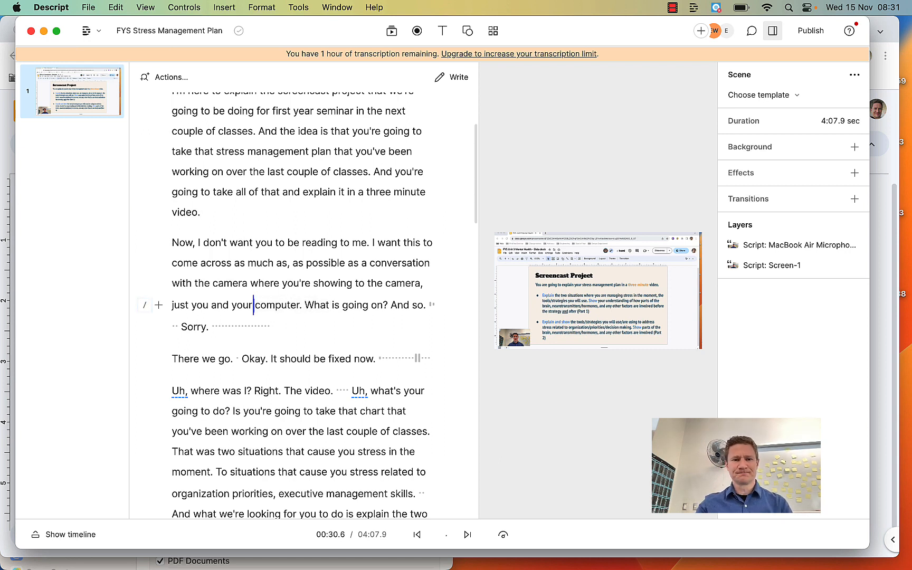
pyautogui.click(246, 326)
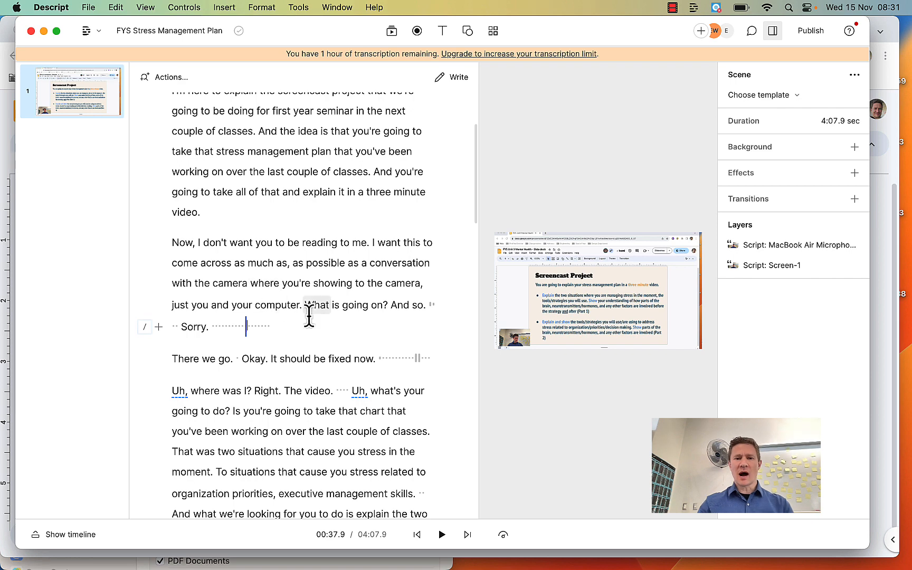
pyautogui.moveTo(305, 306); pyautogui.dragTo(371, 396)
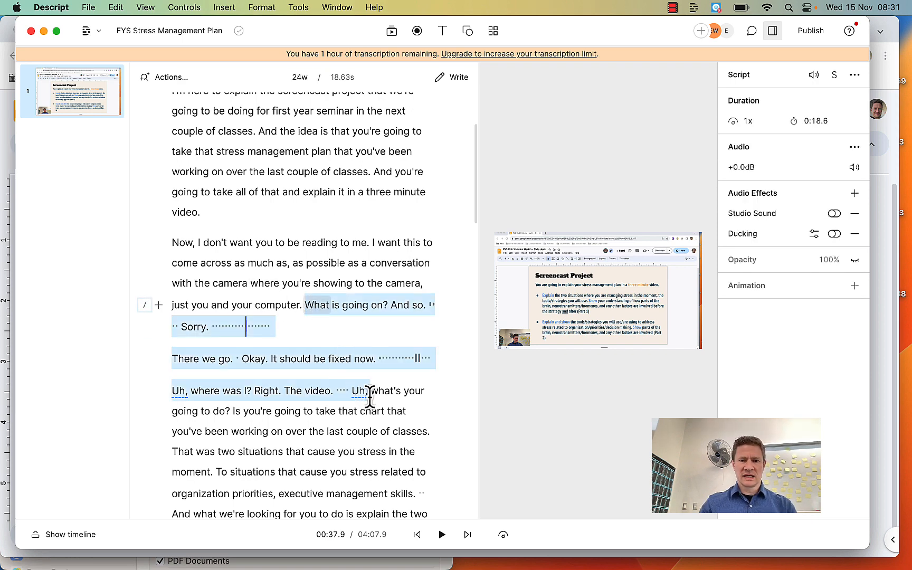
pyautogui.press('BackSpace')
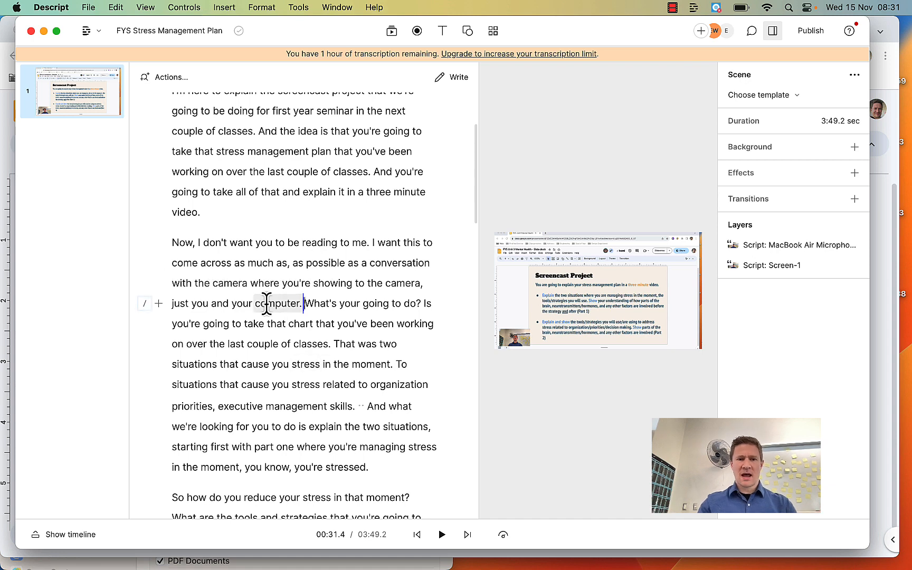
pyautogui.click(232, 304)
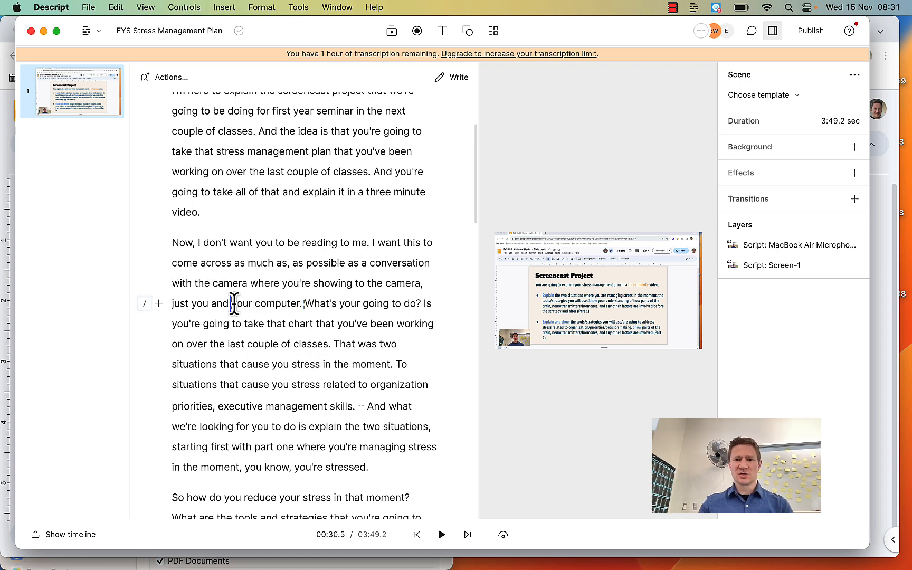
pyautogui.press('space')
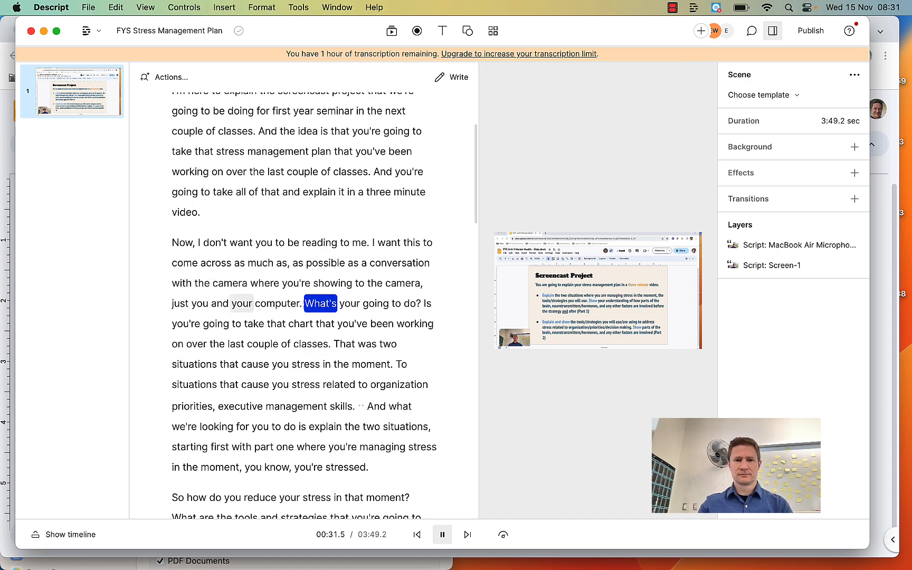
pyautogui.press('space')
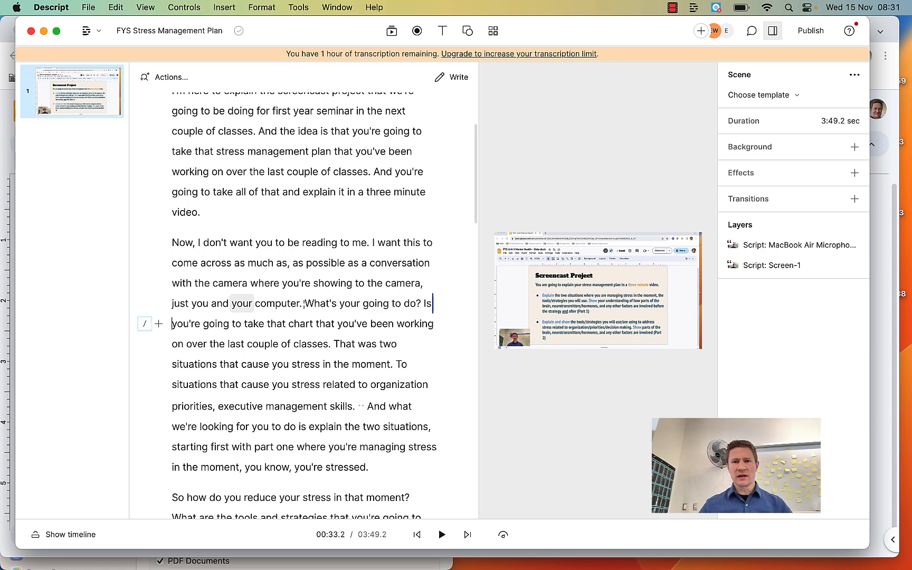
# Delete the interruption after "Before the strategy.", from the pause before "Sorry, what." through the standalone "The strategy." line.
pyautogui.scroll(-5, 257, 379)
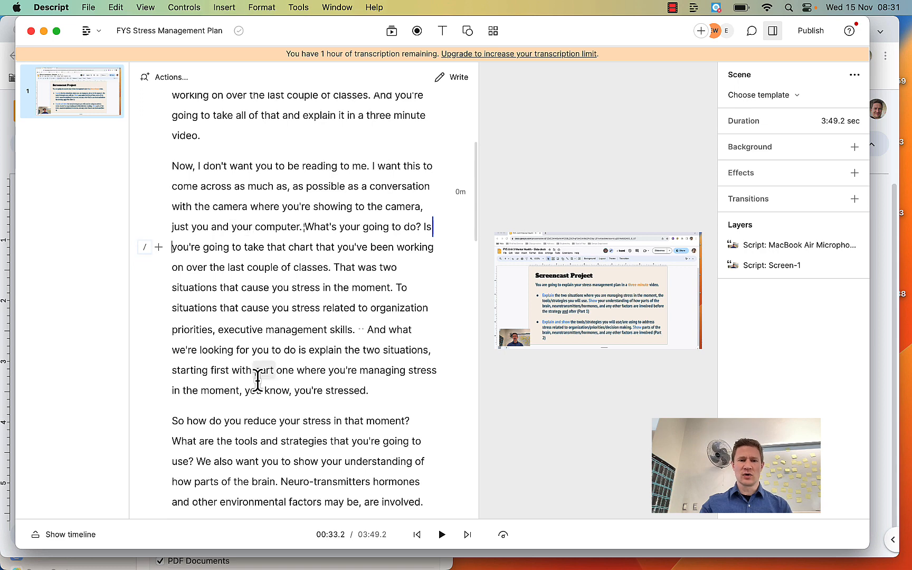
pyautogui.scroll(-5, 257, 379)
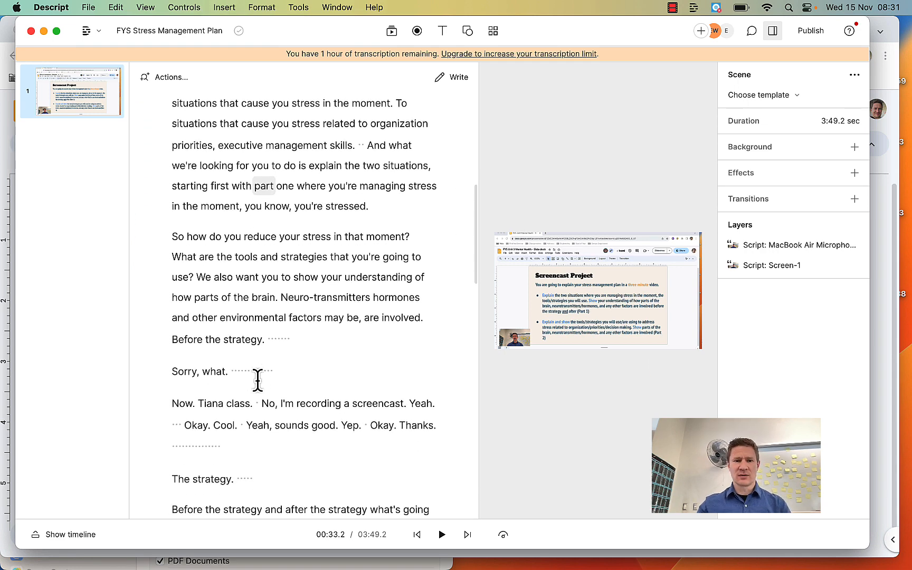
pyautogui.scroll(-1, 257, 381)
pyautogui.rightClick(264, 333)
pyautogui.click(256, 316)
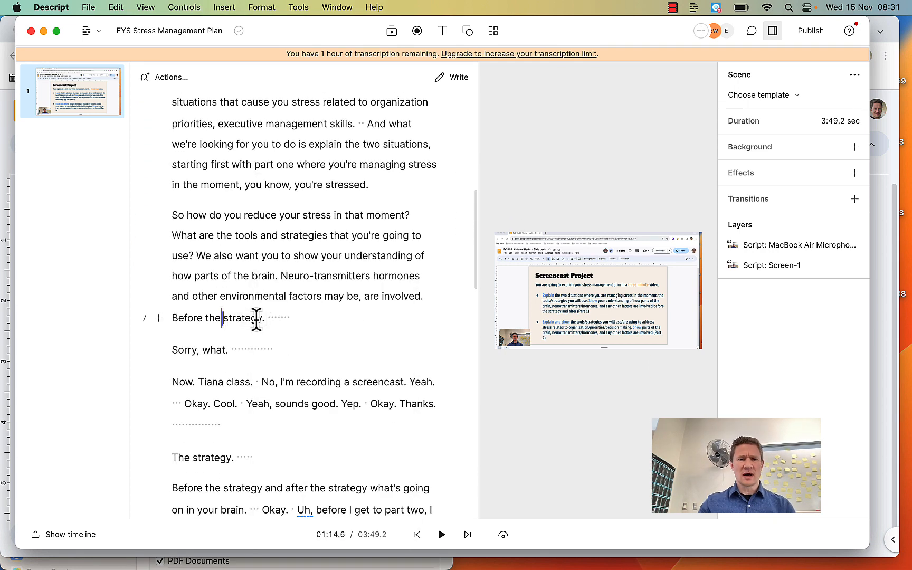
pyautogui.press('space')
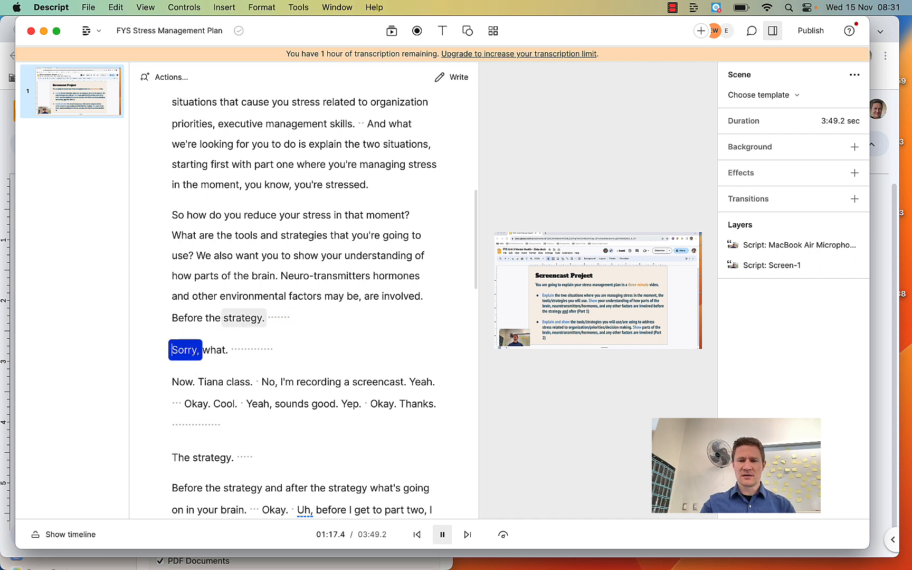
pyautogui.press('space')
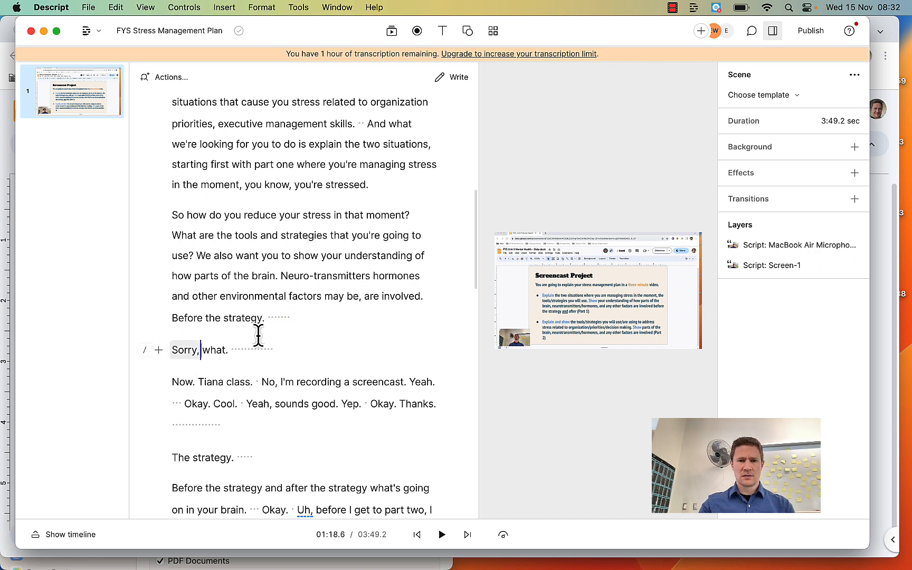
pyautogui.moveTo(266, 321); pyautogui.dragTo(259, 457)
pyautogui.press('BackSpace')
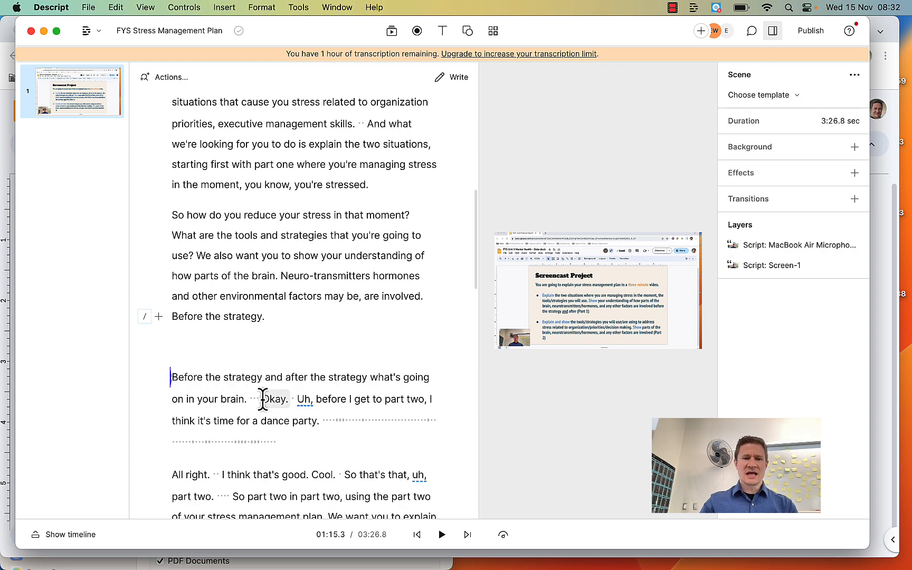
# Play back the cut, delete the repeated "Before the strategy" ahead of "and after the strategy", and check the result.
pyautogui.click(180, 317)
pyautogui.press('space')
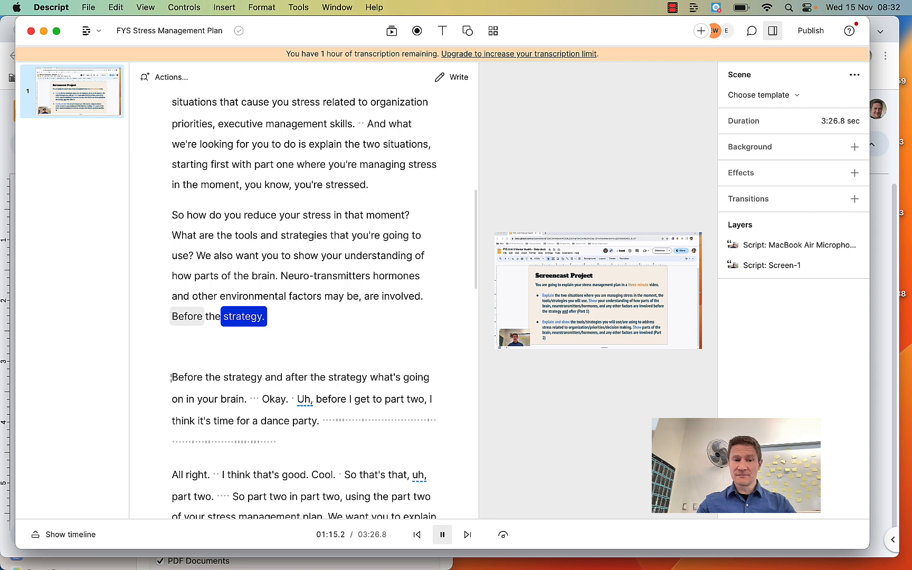
pyautogui.press('space')
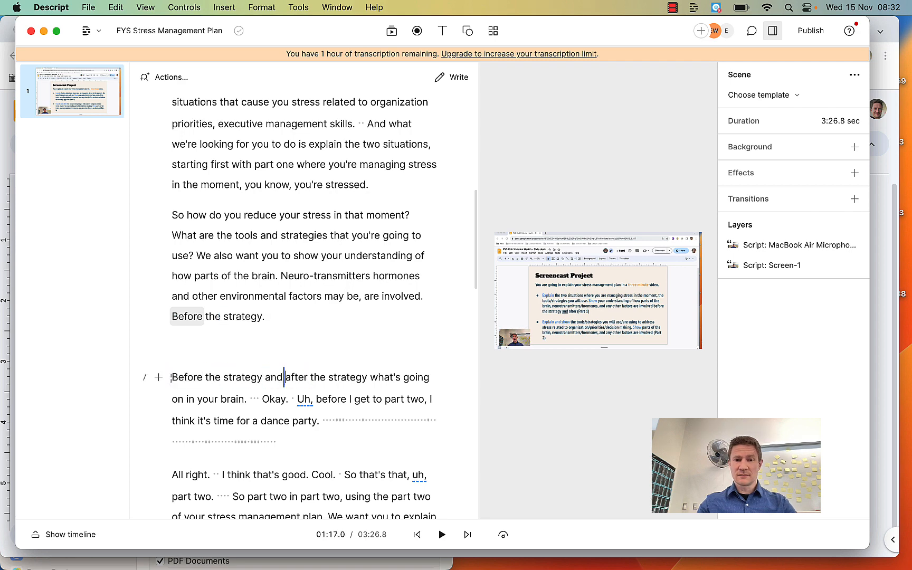
pyautogui.moveTo(228, 376); pyautogui.dragTo(172, 377)
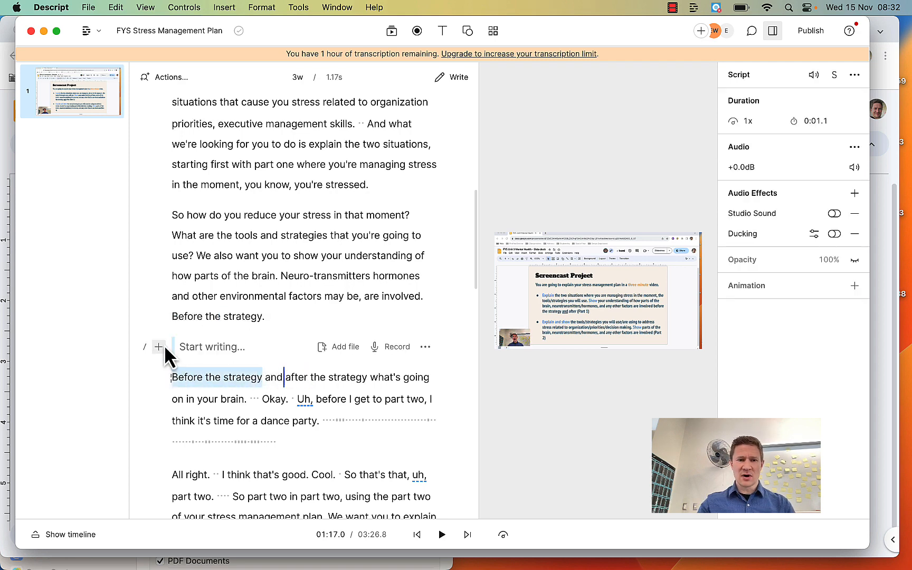
pyautogui.press('BackSpace')
pyautogui.press('space')
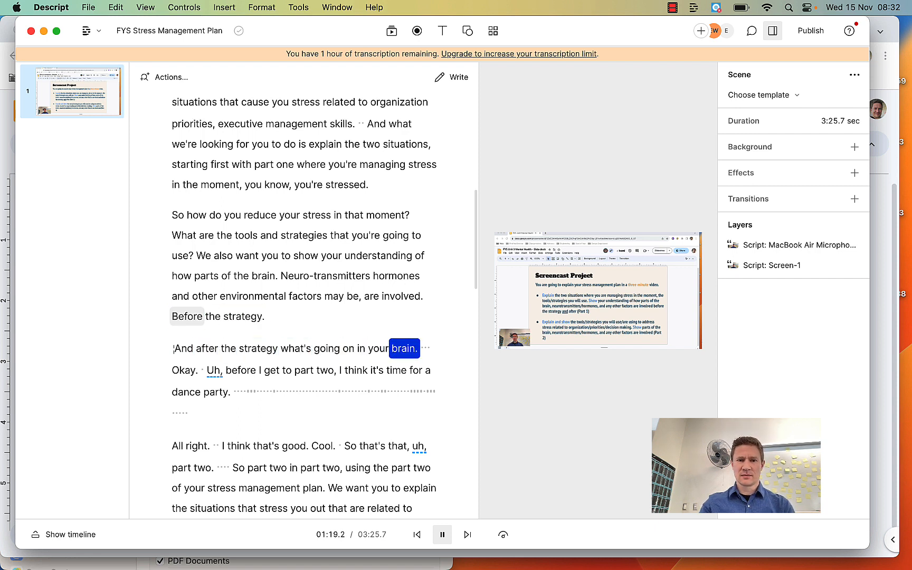
pyautogui.press('space')
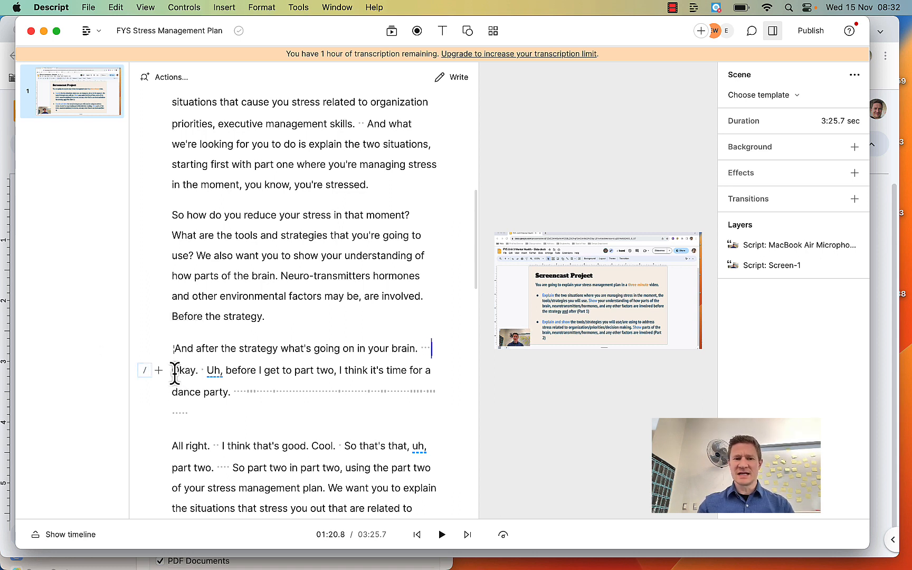
# Delete the dance party digression after "in your brain.", from "Okay." through the redundant "So part two" before "in part two".
pyautogui.moveTo(172, 370); pyautogui.dragTo(240, 469)
pyautogui.press('Delete')
pyautogui.press('space')
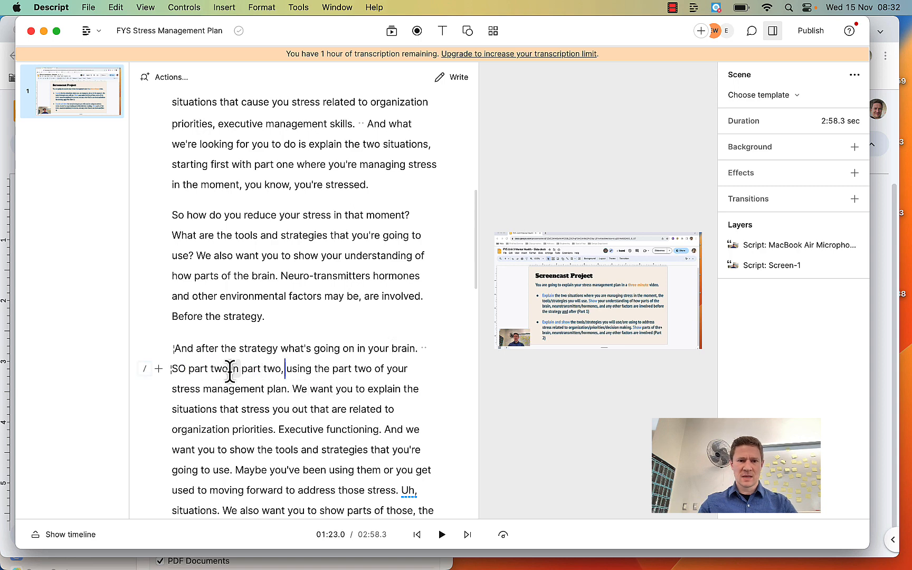
pyautogui.moveTo(230, 371); pyautogui.dragTo(158, 370)
pyautogui.press('BackSpace')
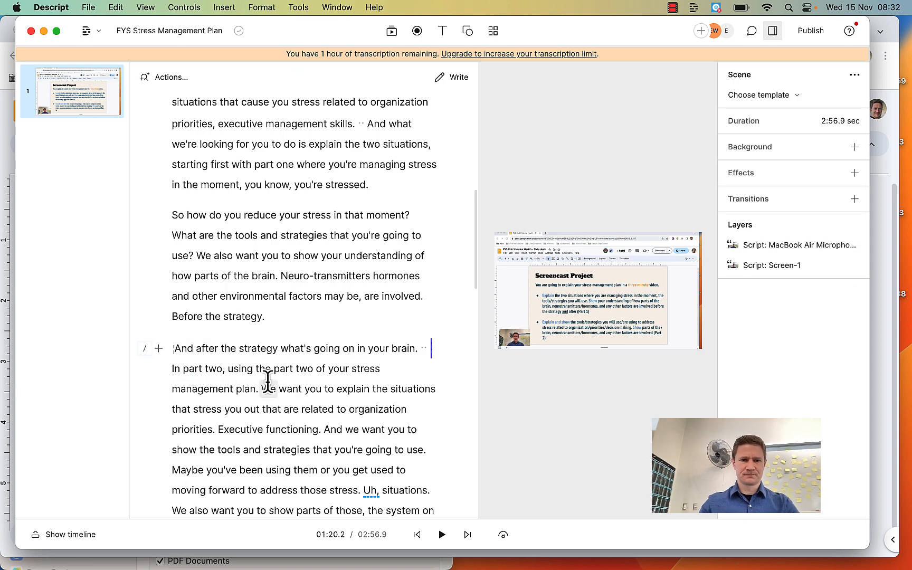
# Play back the part two sentence, delete "In part two," before "using the part two of your stress management plan", and check the cut.
pyautogui.click(182, 369)
pyautogui.press('space')
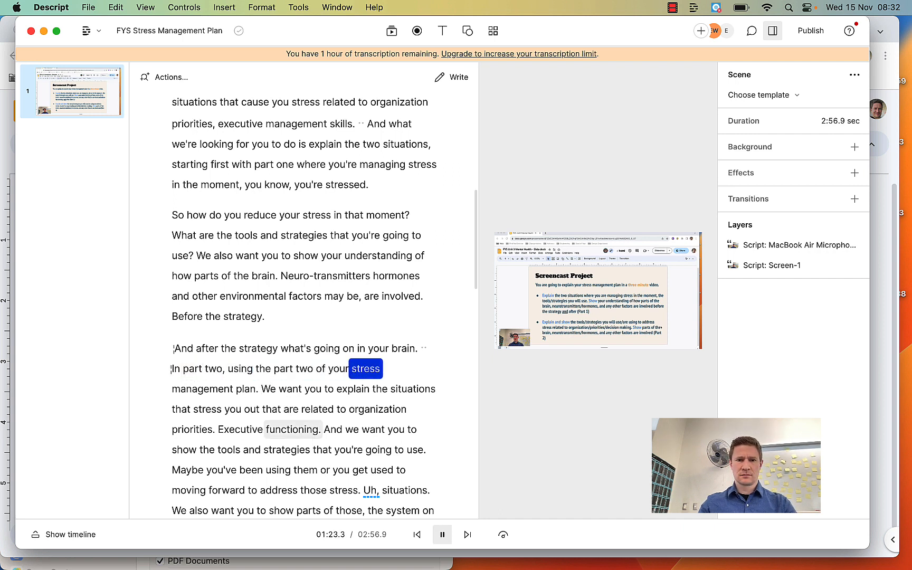
pyautogui.press('space')
pyautogui.moveTo(226, 372); pyautogui.dragTo(169, 372)
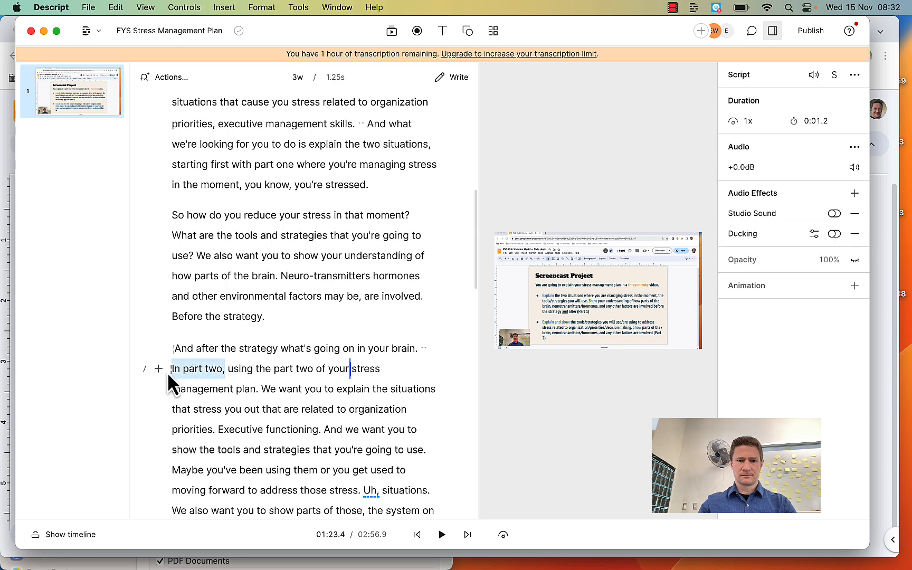
pyautogui.press('BackSpace')
pyautogui.doubleClick(401, 348)
pyautogui.press('space')
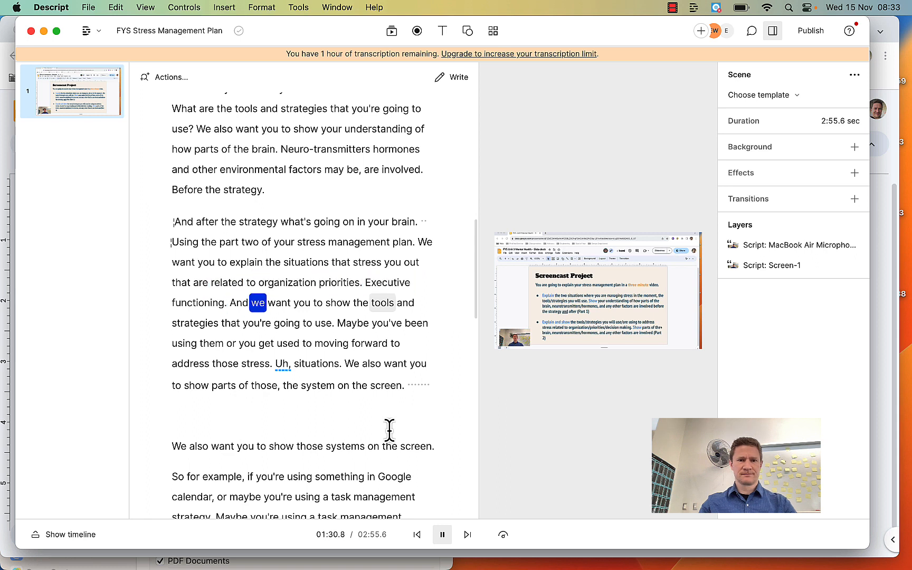
pyautogui.press('space')
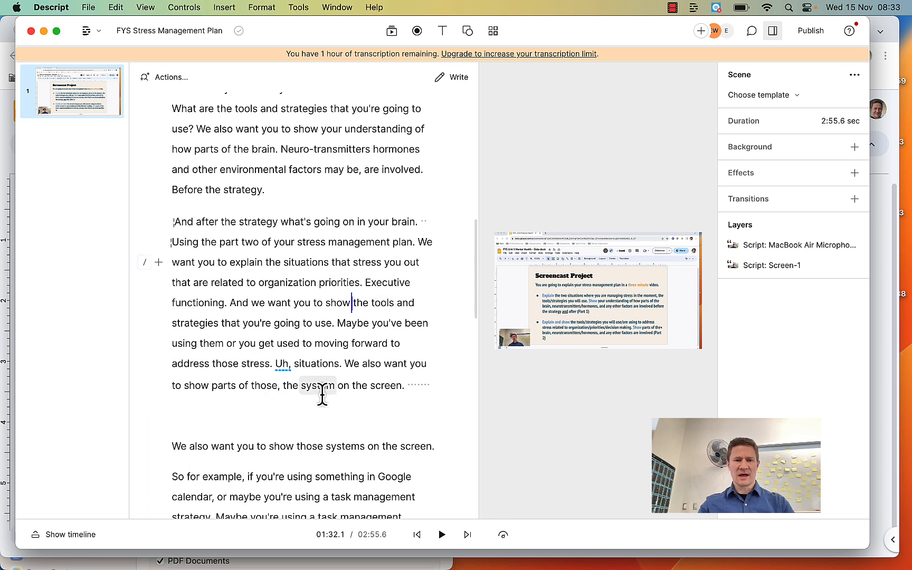
pyautogui.doubleClick(280, 364)
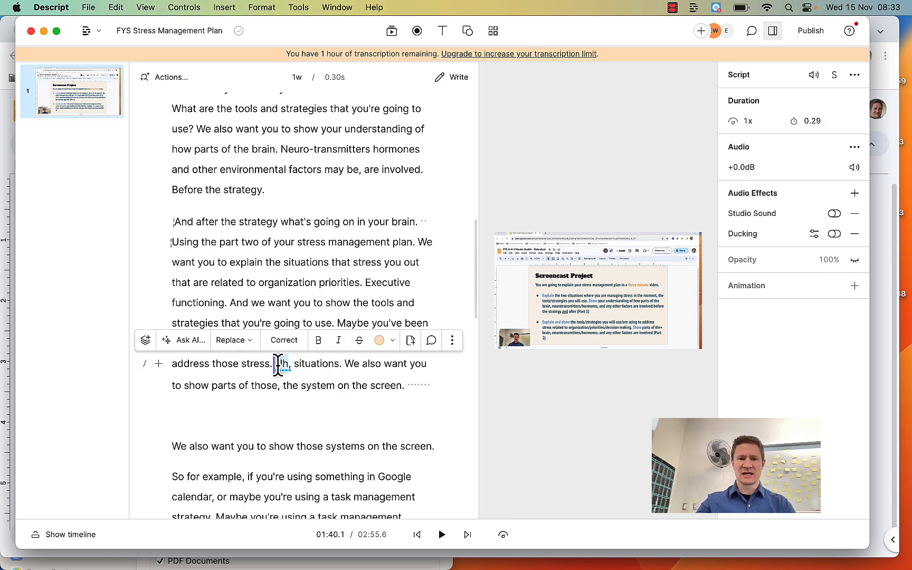
pyautogui.press('BackSpace')
pyautogui.press('super+z')
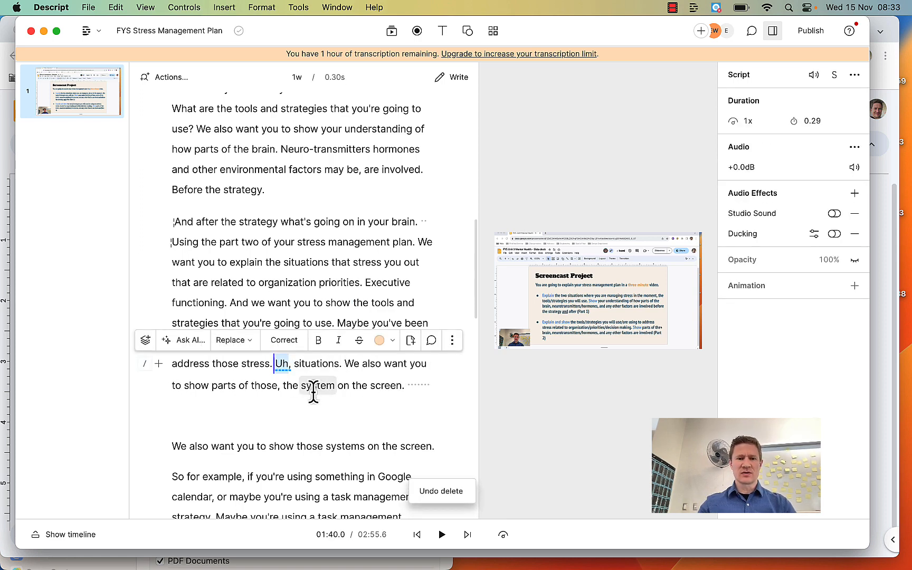
# Find all filler words in the script and remove every one of them with the Delete option.
pyautogui.scroll(-5, 320, 429)
pyautogui.scroll(-7, 311, 414)
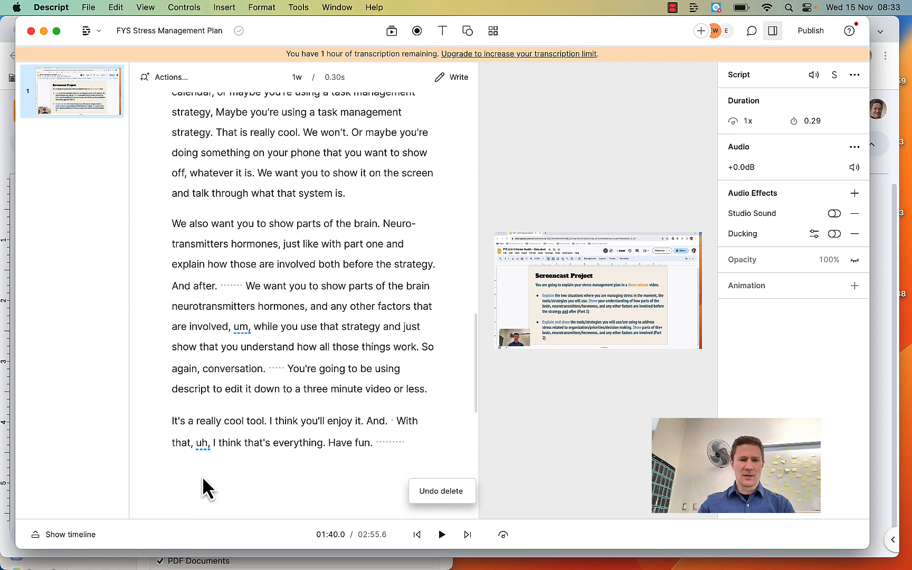
pyautogui.scroll(4, 386, 284)
pyautogui.scroll(6, 385, 284)
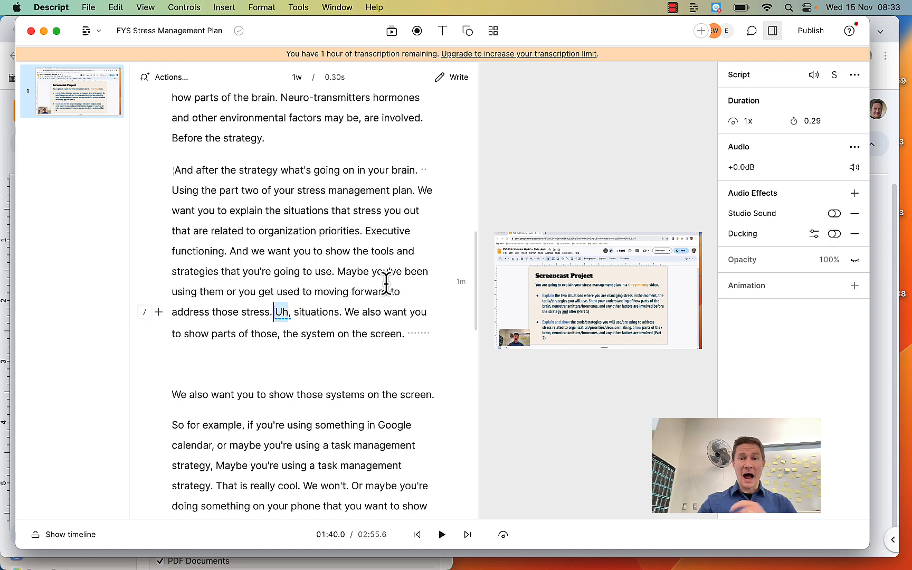
pyautogui.rightClick(411, 294)
pyautogui.click(283, 314)
pyautogui.rightClick(283, 313)
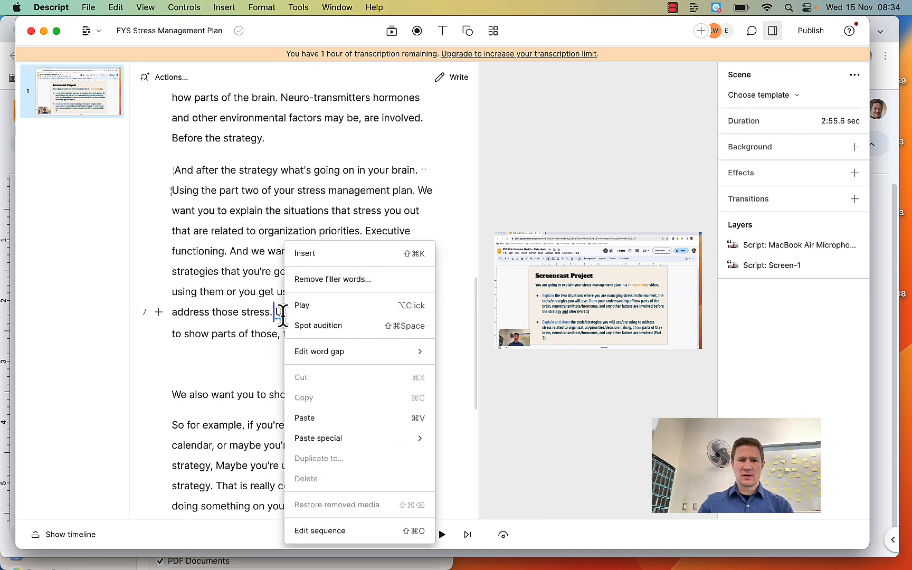
pyautogui.click(347, 281)
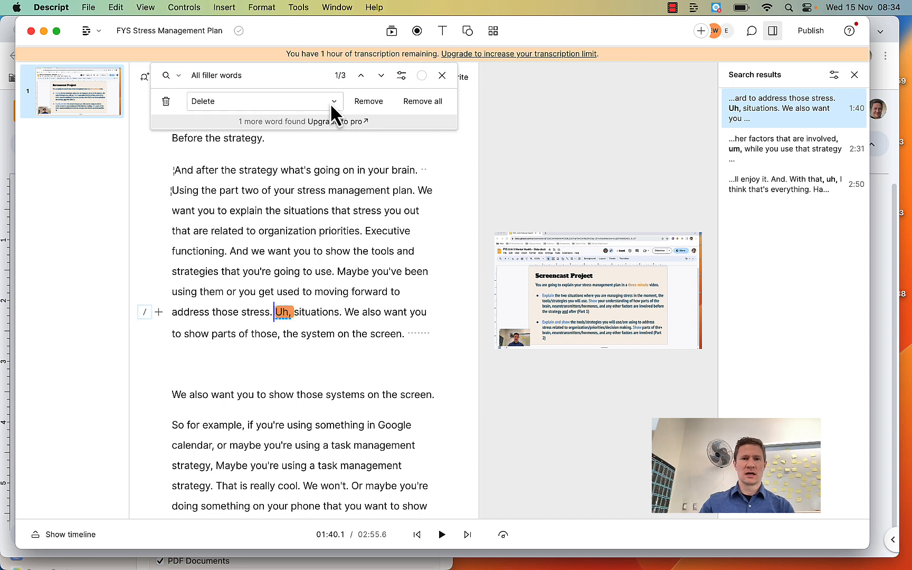
pyautogui.click(433, 102)
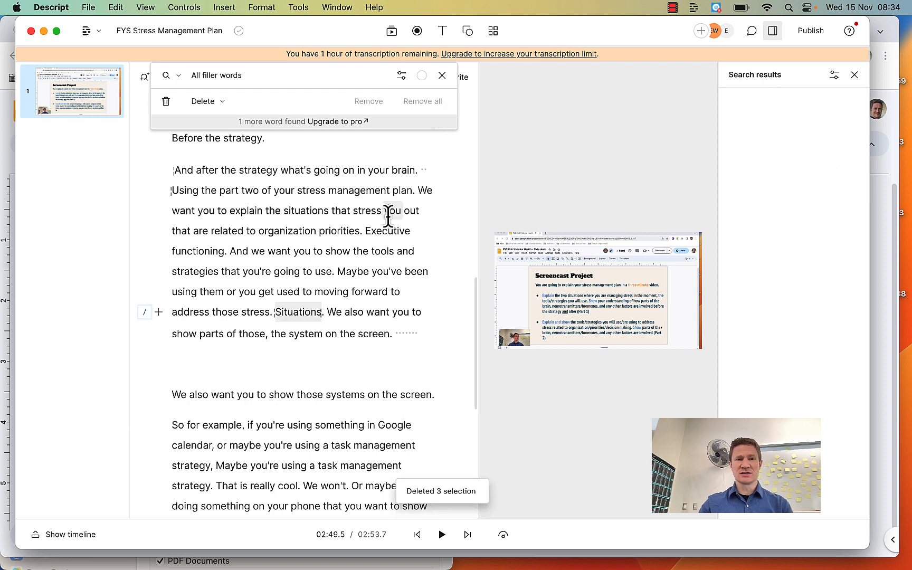
# Shorten all word gaps of 1 second or more to 0.4 seconds.
pyautogui.click(179, 76)
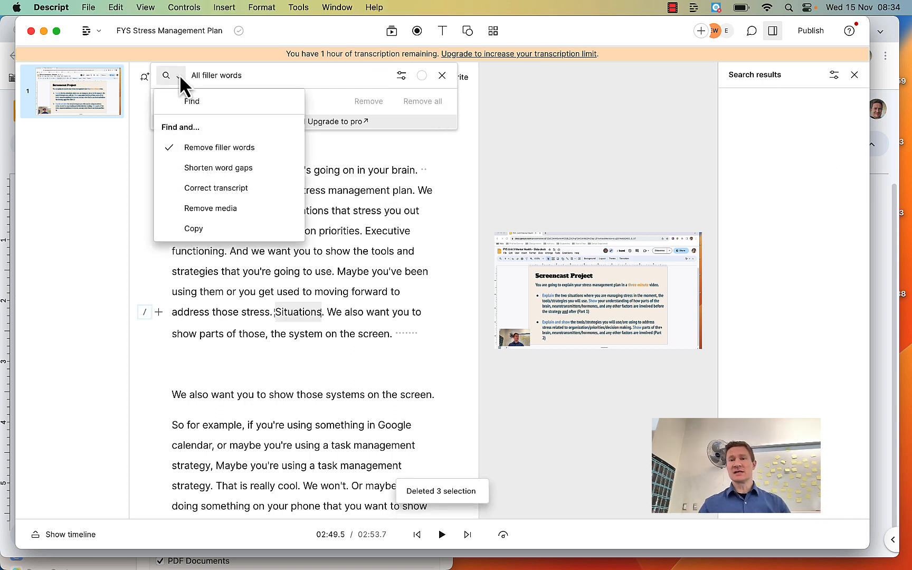
pyautogui.click(220, 169)
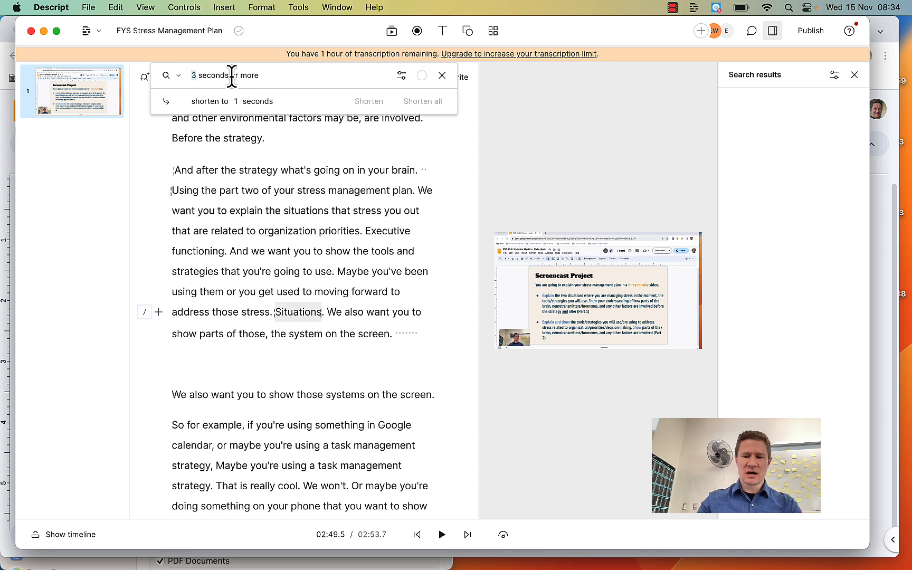
pyautogui.click(250, 100)
pyautogui.write('0.4')
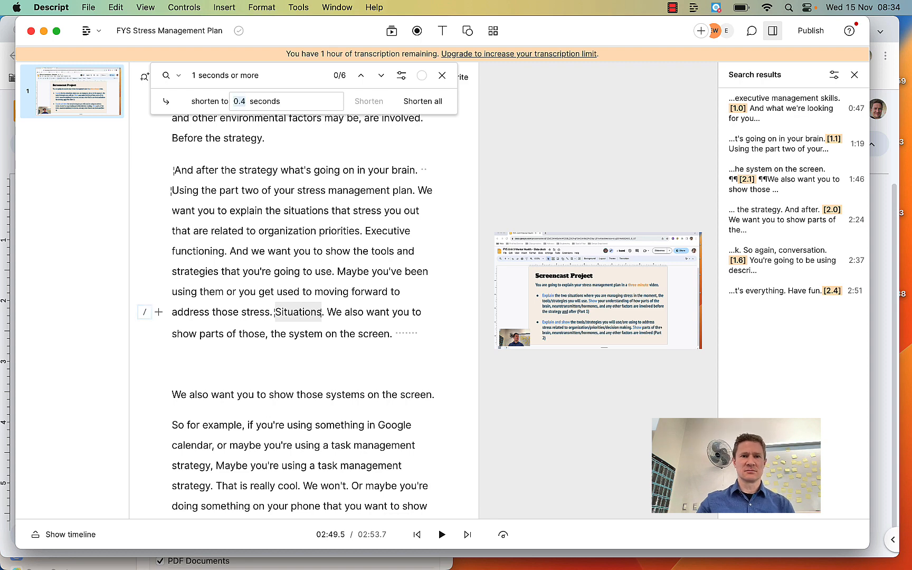
pyautogui.click(426, 102)
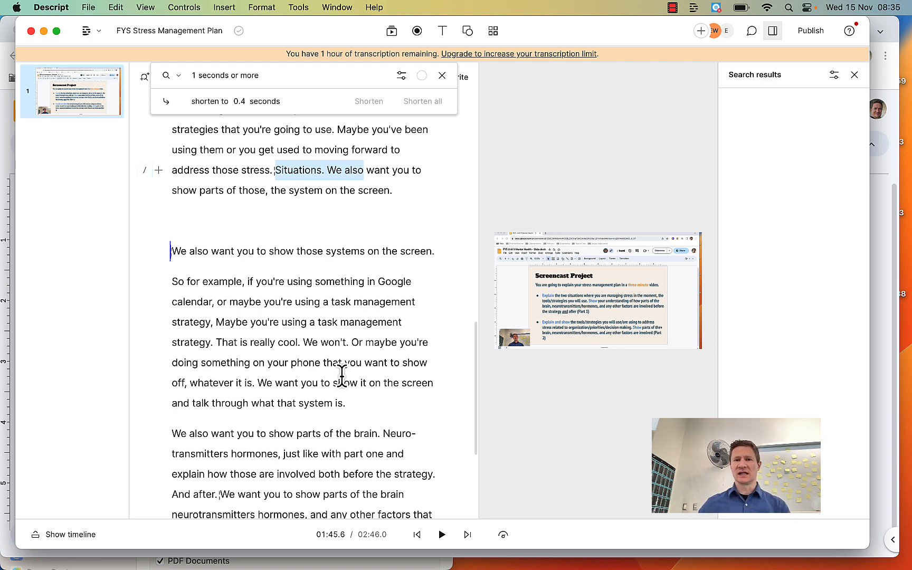
# Delete "And. With that I think that's everything." before "Have fun." in the script's closing lines.
pyautogui.click(332, 364)
pyautogui.scroll(-5, 331, 368)
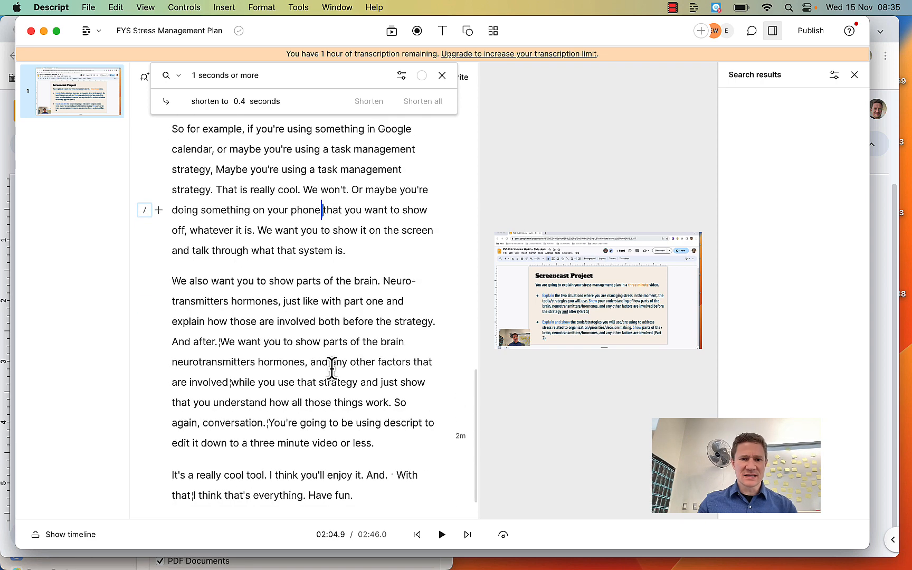
pyautogui.scroll(-2, 332, 368)
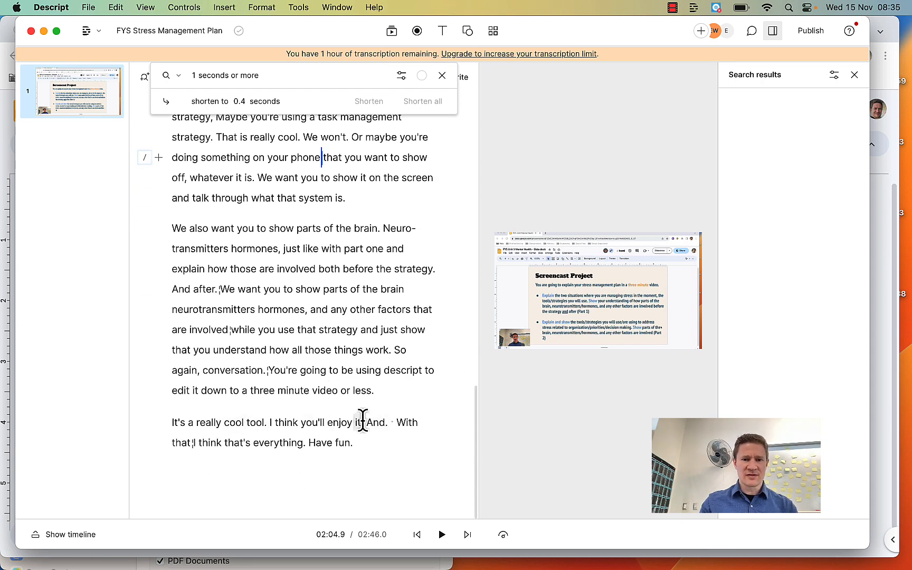
pyautogui.moveTo(367, 421); pyautogui.dragTo(305, 444)
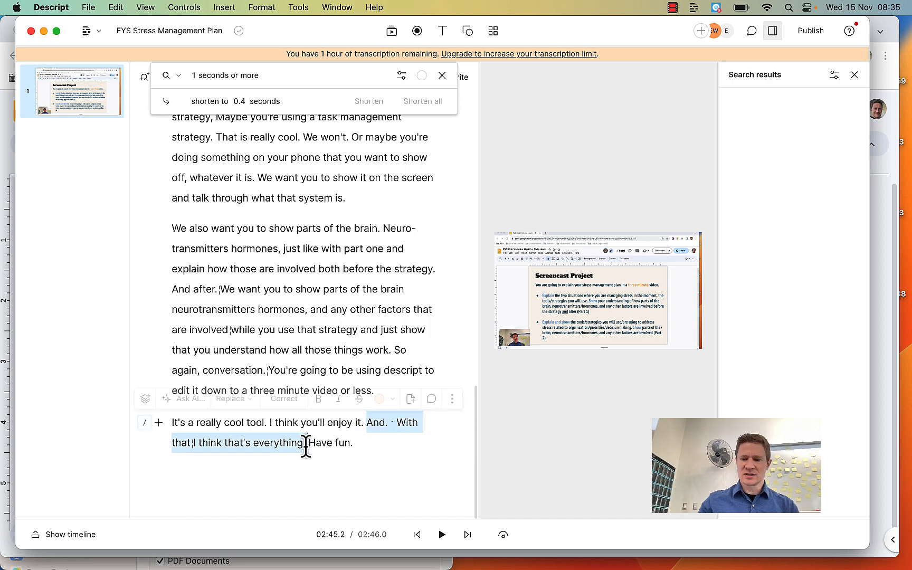
pyautogui.press('BackSpace')
# Delete "So again, conversation." before "You're going to be using descript".
pyautogui.click(337, 360)
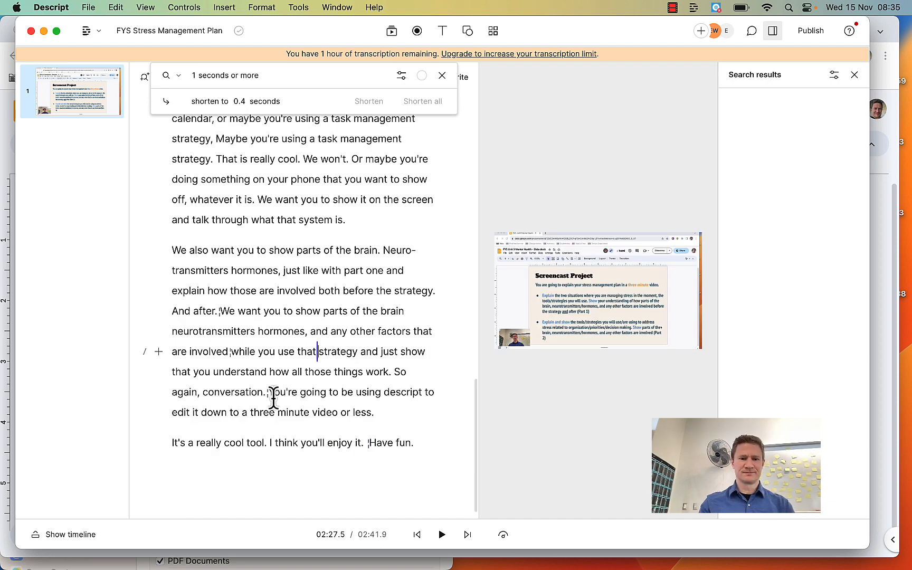
pyautogui.scroll(1, 264, 396)
pyautogui.click(251, 396)
pyautogui.keyDown('shift'); pyautogui.click(397, 387); pyautogui.keyUp('shift')
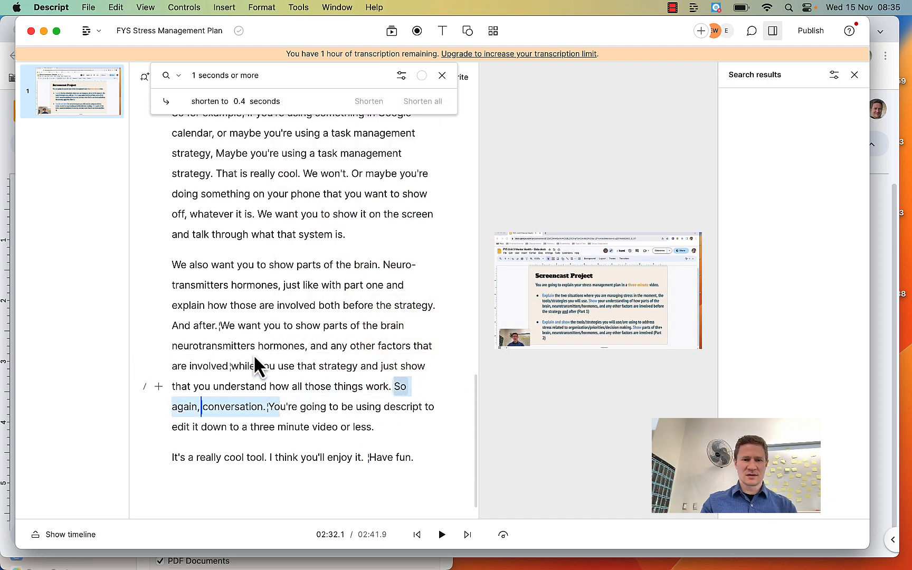
pyautogui.press('BackSpace')
# Play back the Google calendar passage and delete the first, repeated "or maybe you're using a task management strategy,".
pyautogui.scroll(3, 238, 316)
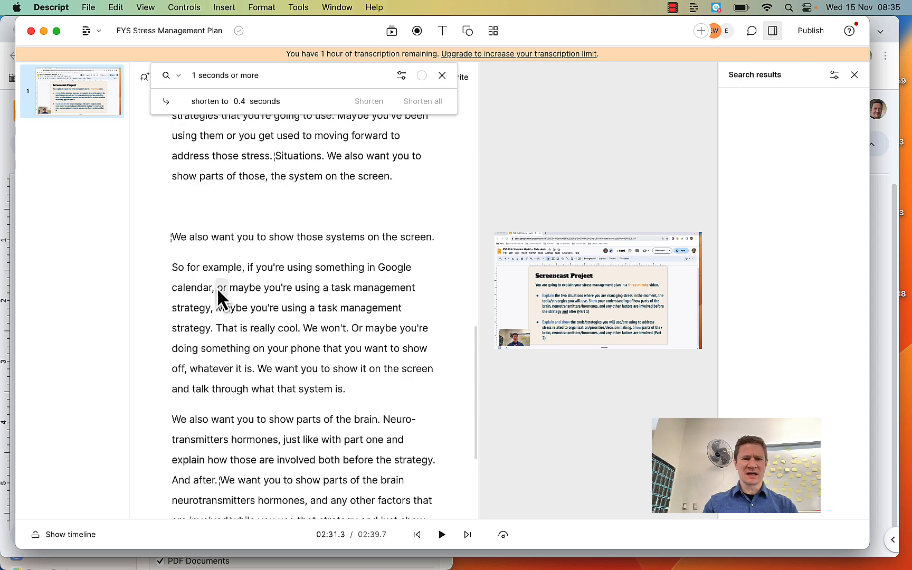
pyautogui.click(204, 288)
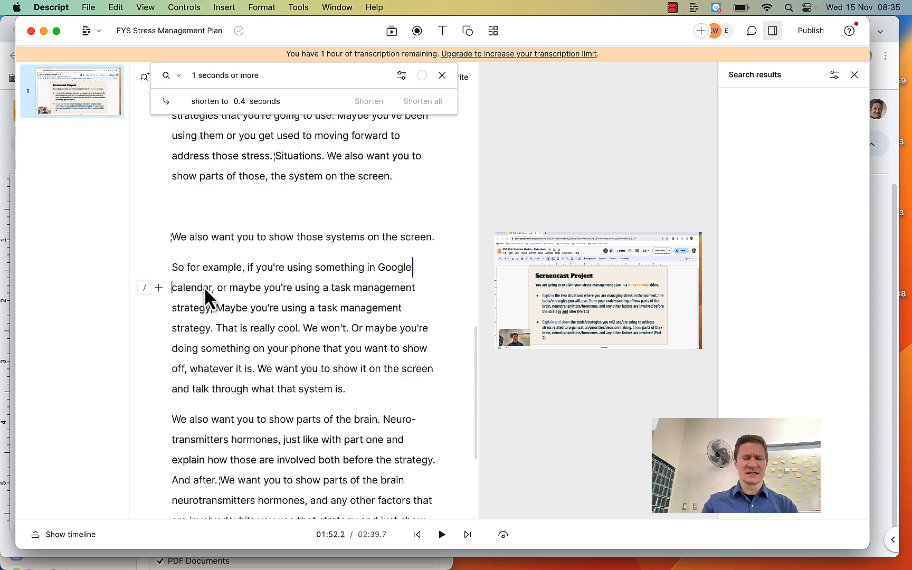
pyautogui.press('space')
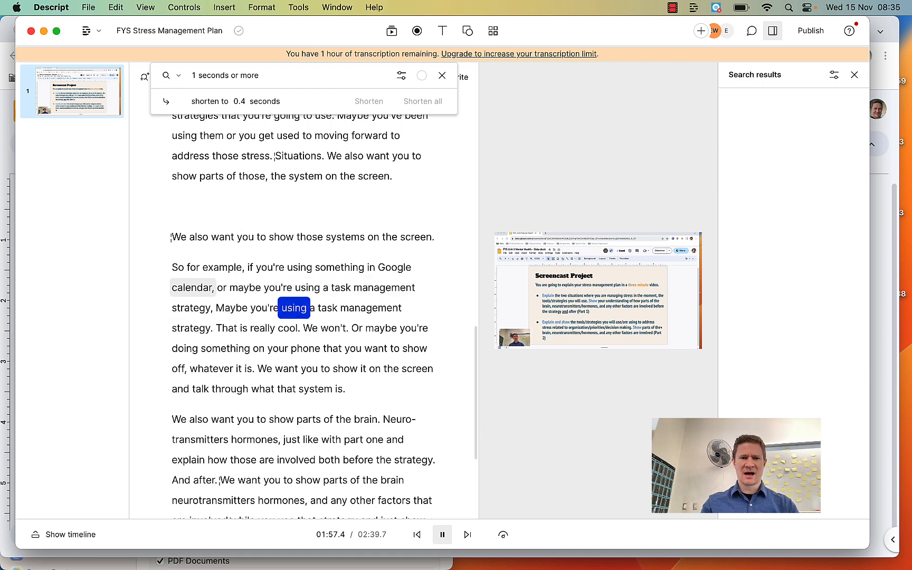
pyautogui.press('space')
pyautogui.moveTo(218, 287); pyautogui.dragTo(213, 305)
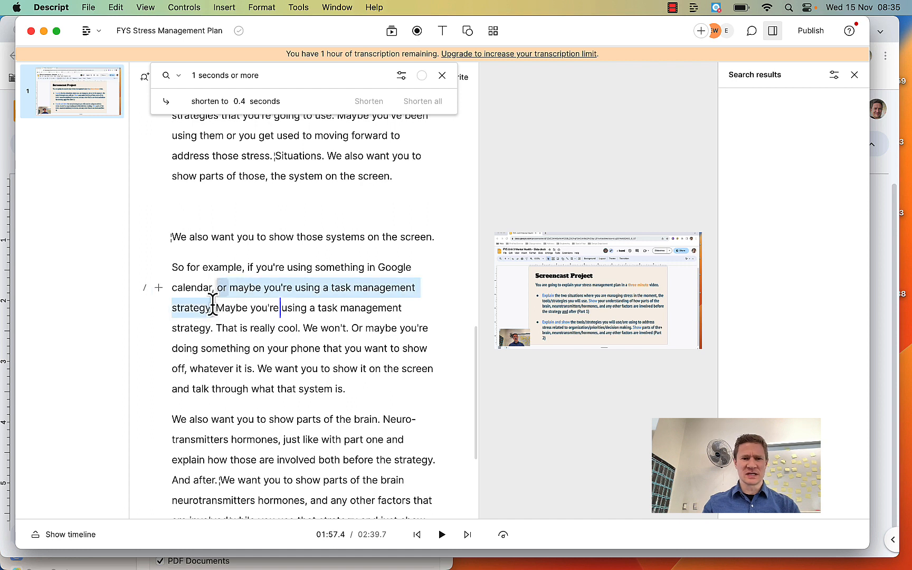
pyautogui.press('BackSpace')
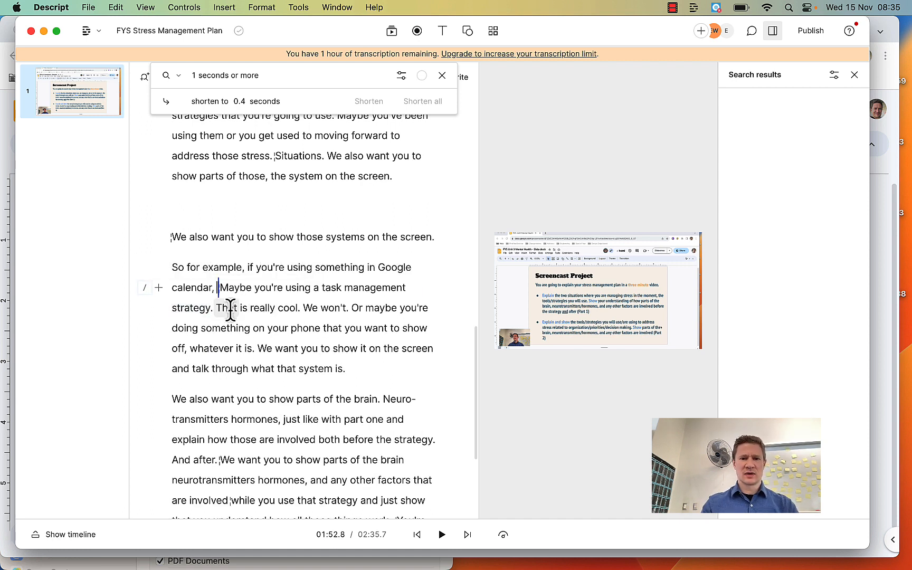
# Play back the cut and delete "We won't." between "That is really cool." and "Or maybe you're doing something".
pyautogui.press('space')
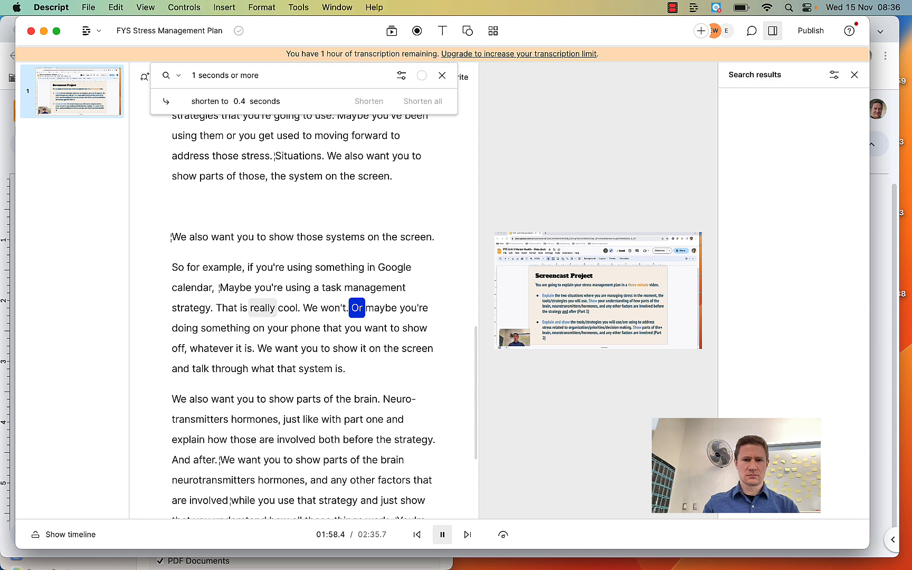
pyautogui.press('space')
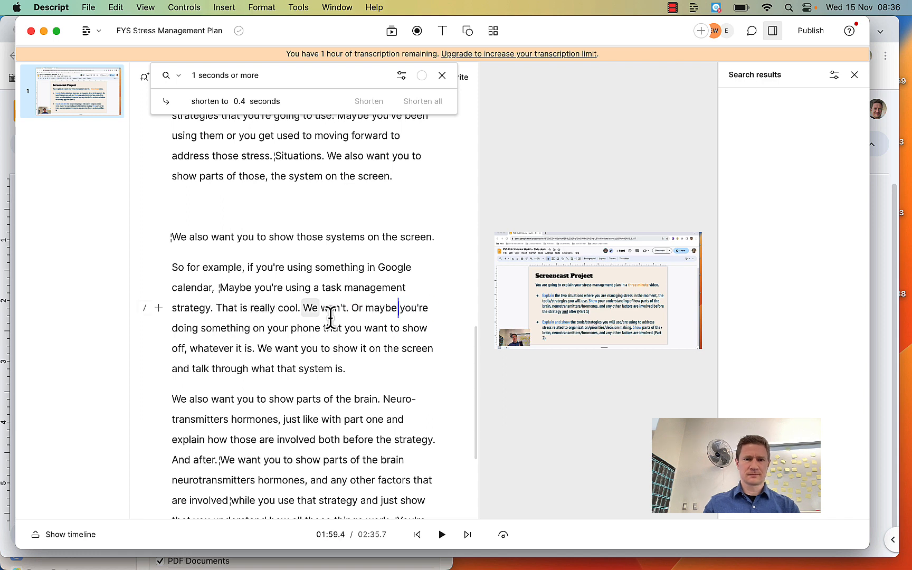
pyautogui.click(360, 307)
pyautogui.moveTo(351, 308); pyautogui.dragTo(304, 309)
pyautogui.press('BackSpace')
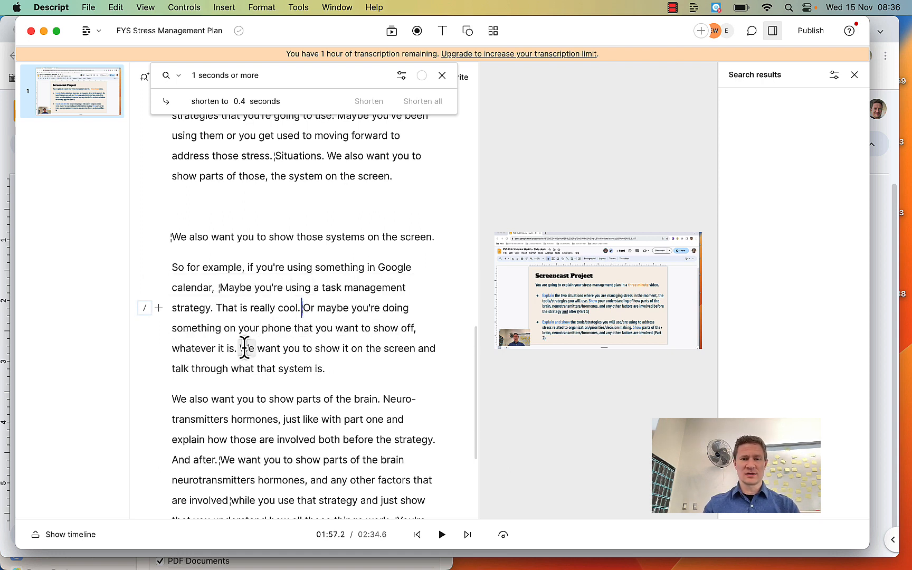
pyautogui.scroll(-5, 318, 387)
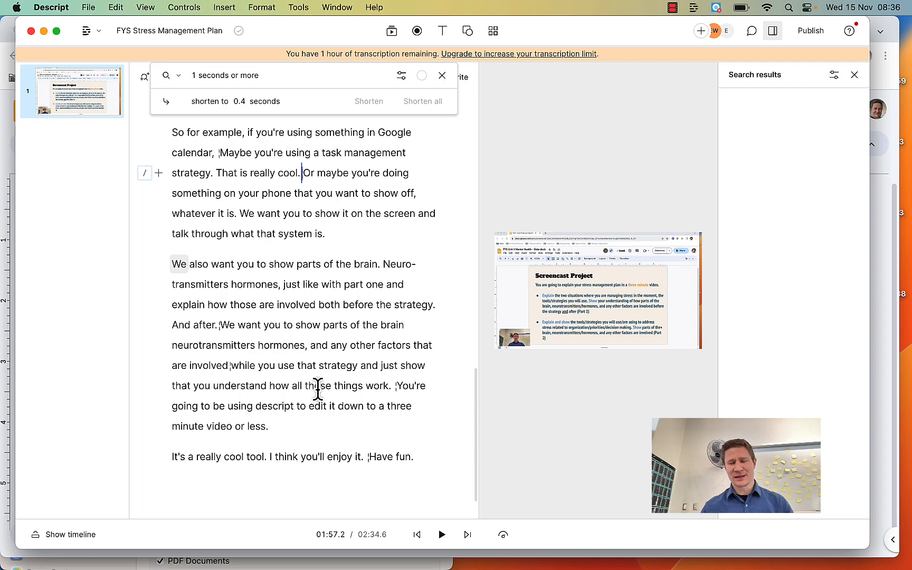
pyautogui.scroll(20, 317, 390)
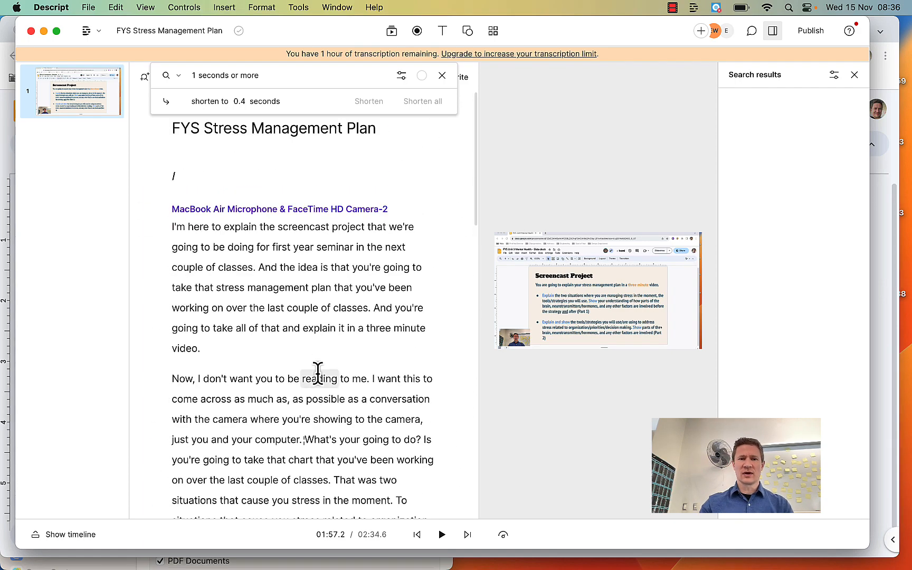
pyautogui.scroll(-5, 318, 375)
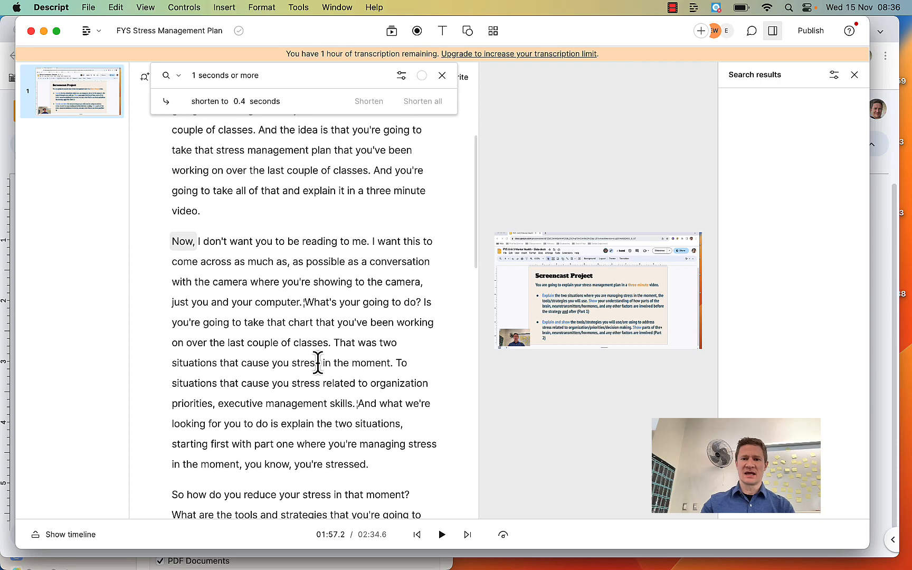